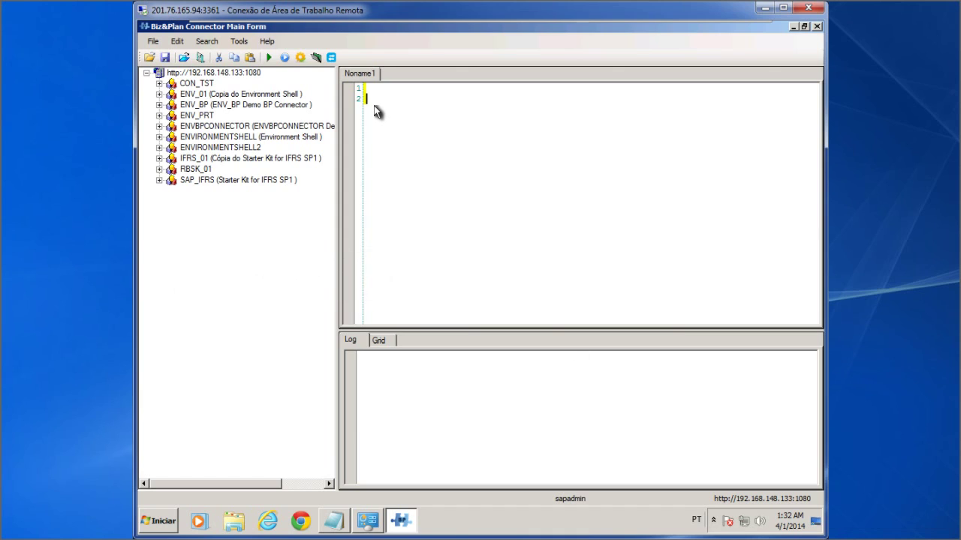
- Add the comment '-- BPC object visualization commands using BPQL;' on line 2, followed by blank lines
{"action": "type", "text": "-- BPC"}
{"action": "type", "text": " object visualization commands using BPQL;"}
{"action": "key", "text": "Return"}
{"action": "key", "text": "Return"}
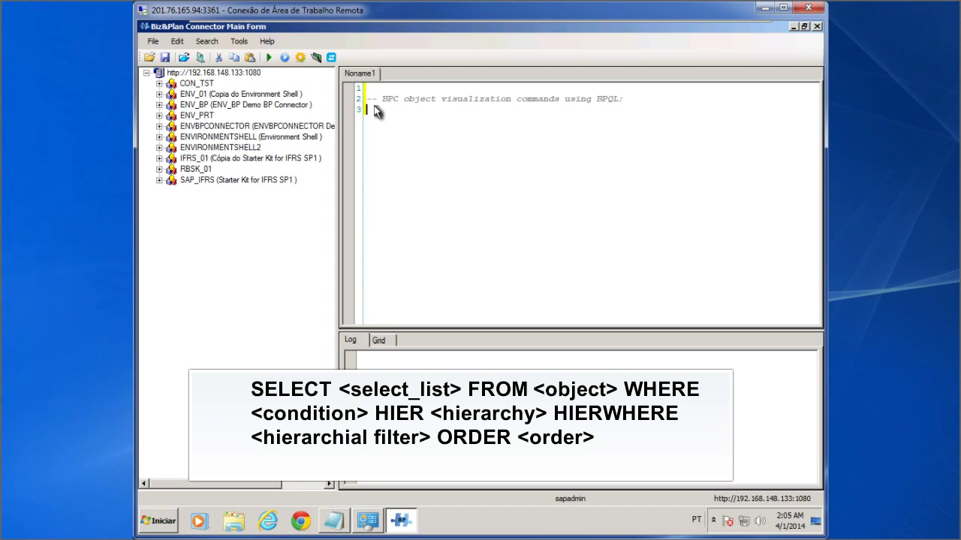
- Write and run SELECT * FROM ENVIRONMENTS; to list every environment
{"action": "key", "text": "Return"}
{"action": "type", "text": "SELECT * FROM ENVIRONMENTS;"}
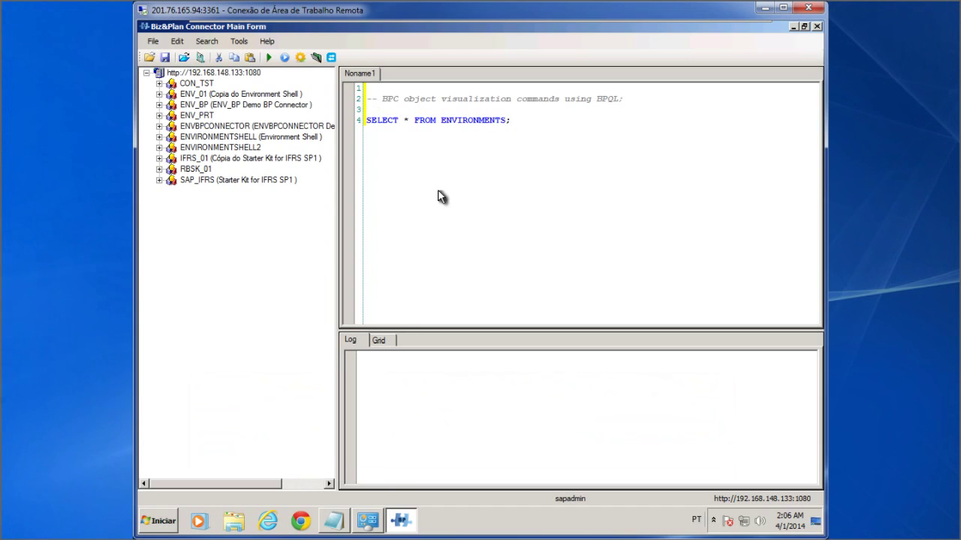
{"action": "key", "text": "Return"}
{"action": "left_click", "coordinate": [271, 58]}
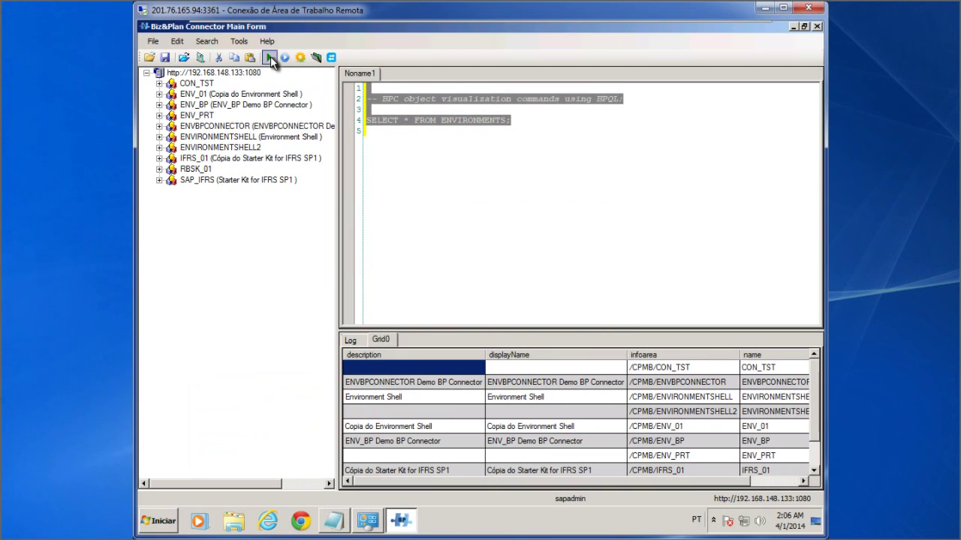
{"action": "left_click", "coordinate": [385, 133]}
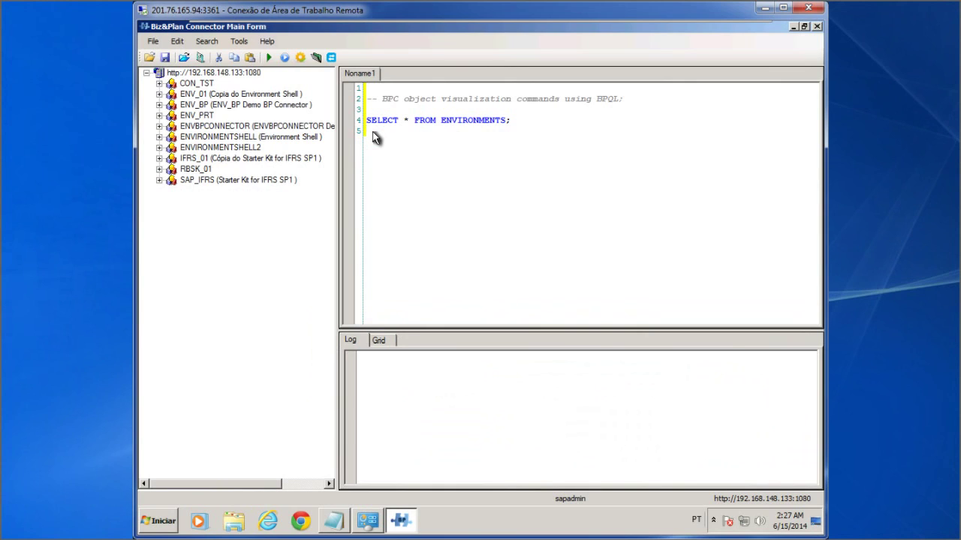
- Write and run SELECT DESCRIPTION, PREFIX FROM ENVIRONMENTS; on line 6
{"action": "key", "text": "Return"}
{"action": "type", "text": "s"}
{"action": "key", "text": "BackSpace"}
{"action": "type", "text": "SAP"}
{"action": "type", "text": "DESCRIPTION,"}
{"action": "type", "text": " PREFIX "}
{"action": "type", "text": "FROM ENVIRON"}
{"action": "type", "text": "MENTS;"}
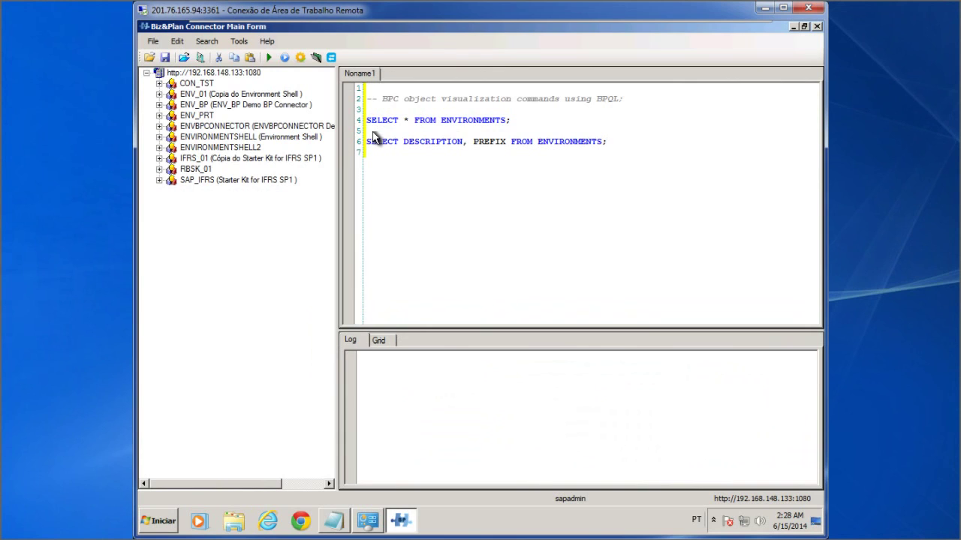
{"action": "left_click_drag", "start_coordinate": [610, 142], "coordinate": [452, 109]}
{"action": "key", "text": "shift+Home"}
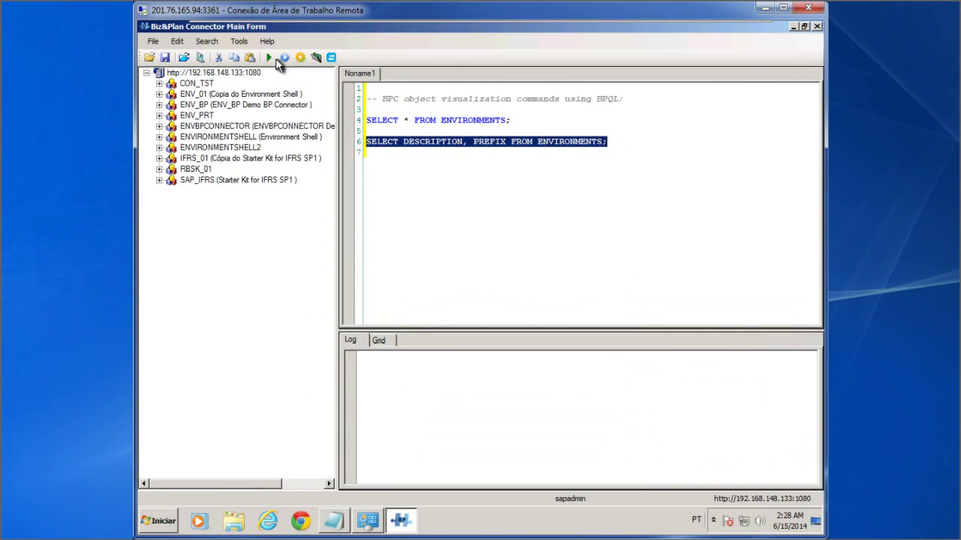
{"action": "left_click", "coordinate": [270, 58]}
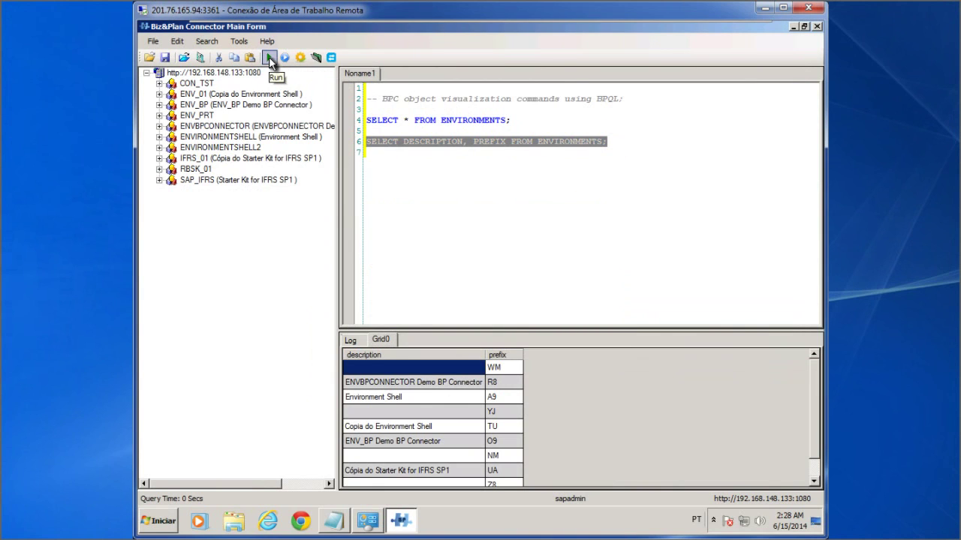
{"action": "left_click", "coordinate": [369, 155]}
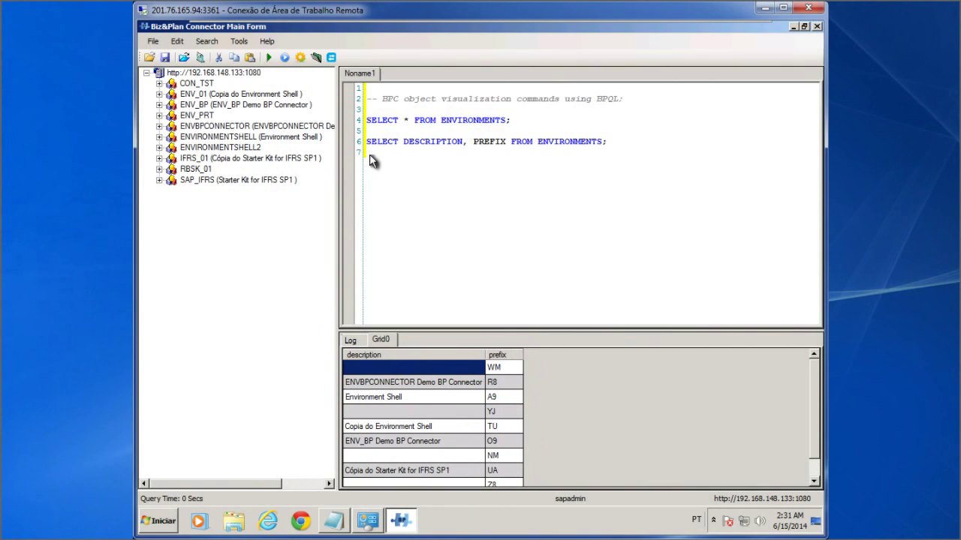
- Run the query with WHERE DESCRIPTION <> '' on line 8, returning six environments
{"action": "key", "text": "Return"}
{"action": "type", "text": "SELECT DESCRIPTION, "}
{"action": "type", "text": "PREFIX "}
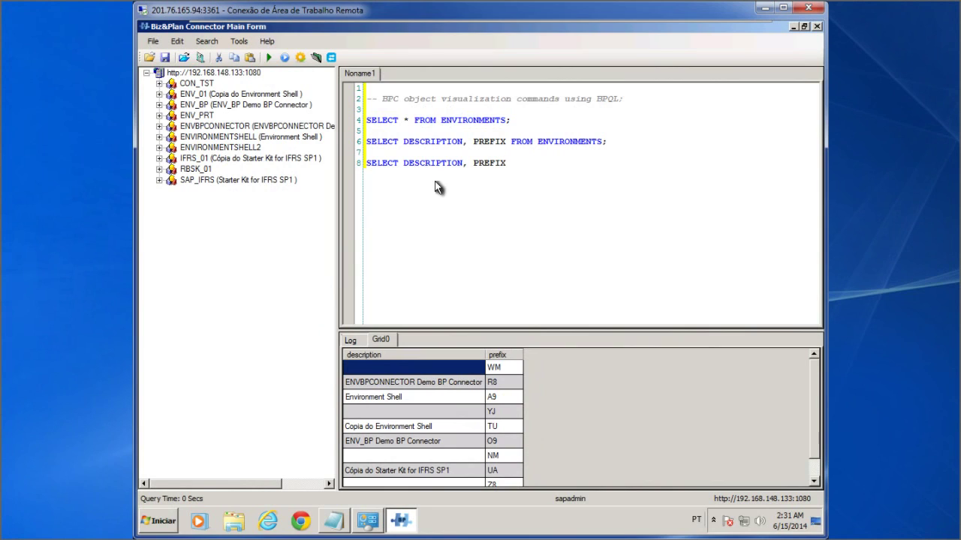
{"action": "type", "text": "FROM ENVIRO"}
{"action": "type", "text": "NMENTS"}
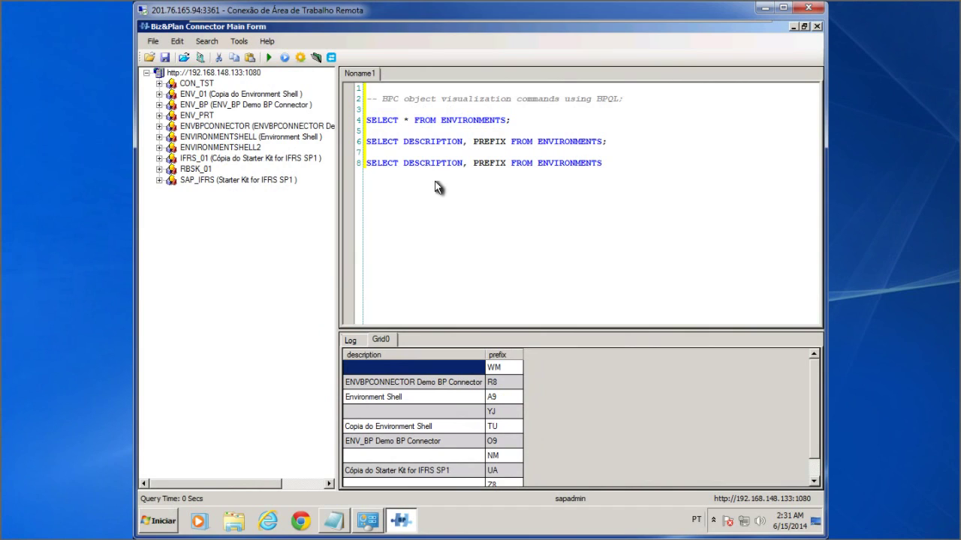
{"action": "type", "text": " WHERE"}
{"action": "type", "text": " DESCRIPTION <> ''"}
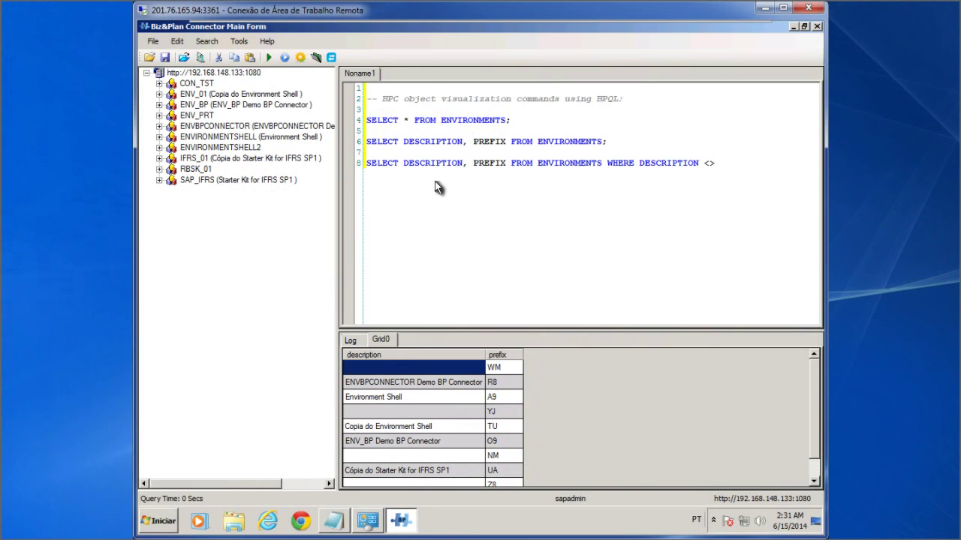
{"action": "type", "text": ";"}
{"action": "left_click_drag", "start_coordinate": [738, 163], "coordinate": [366, 164]}
{"action": "key", "text": "ctrl+c"}
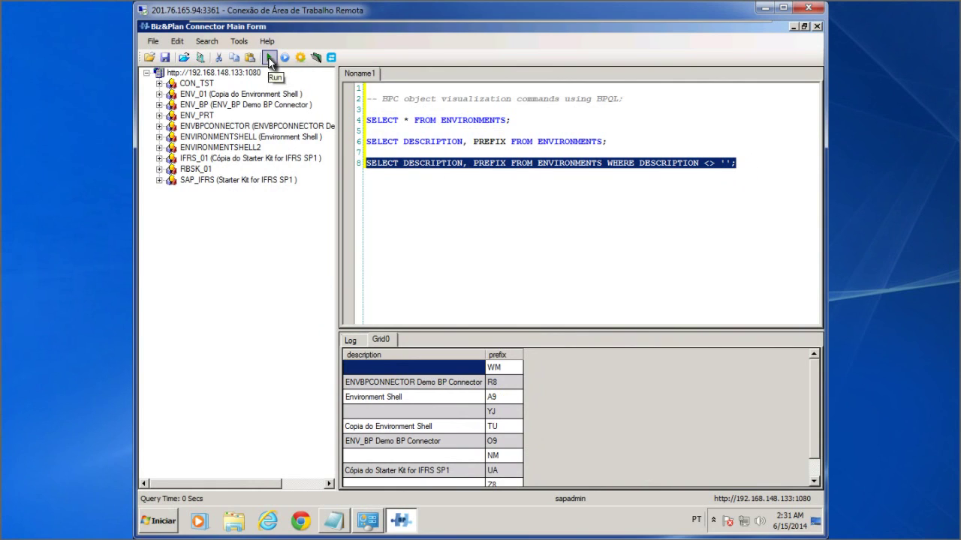
{"action": "left_click", "coordinate": [268, 57]}
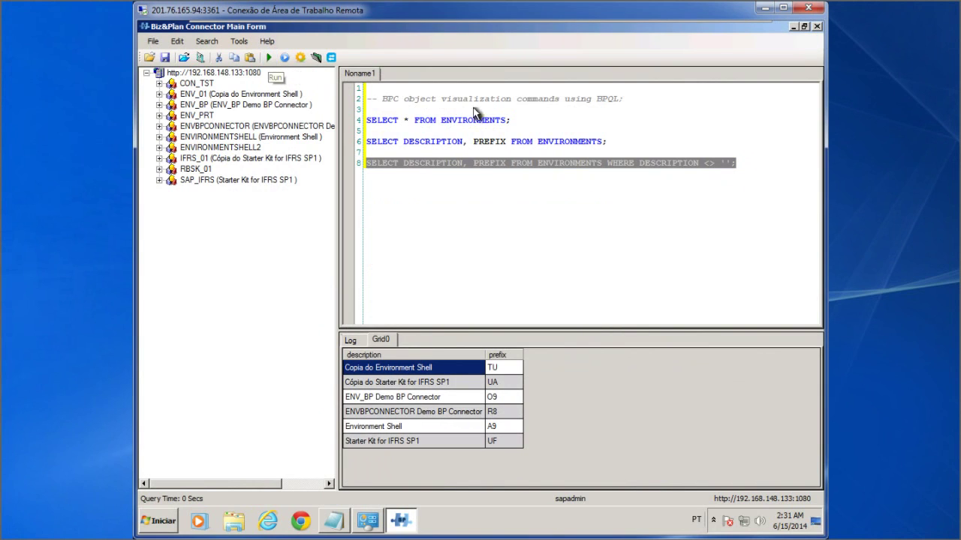
{"action": "left_click", "coordinate": [737, 162]}
{"action": "key", "text": "Return"}
{"action": "key", "text": "Return"}
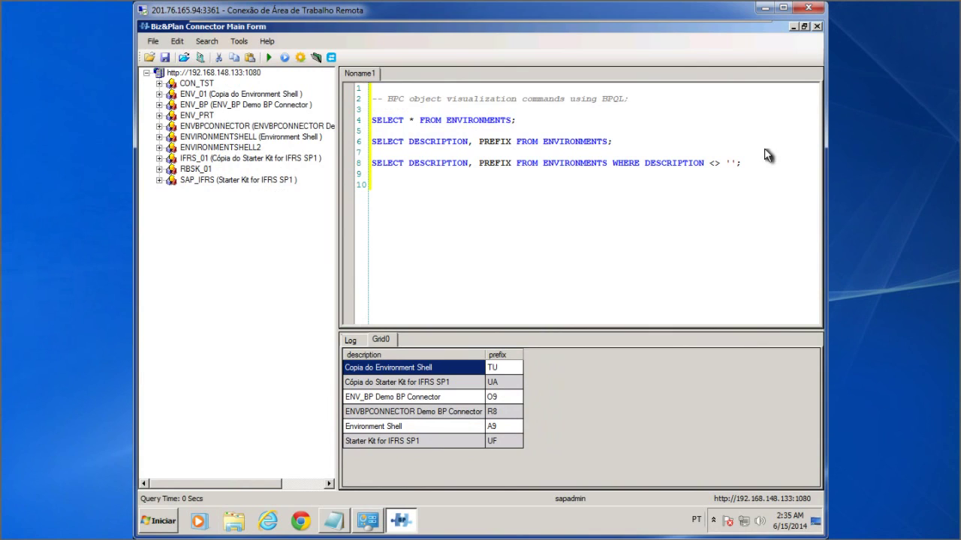
- Duplicate the non-empty-description query from line 8 onto line 10
{"action": "left_click", "coordinate": [751, 165]}
{"action": "left_click", "coordinate": [375, 165], "text": "shift"}
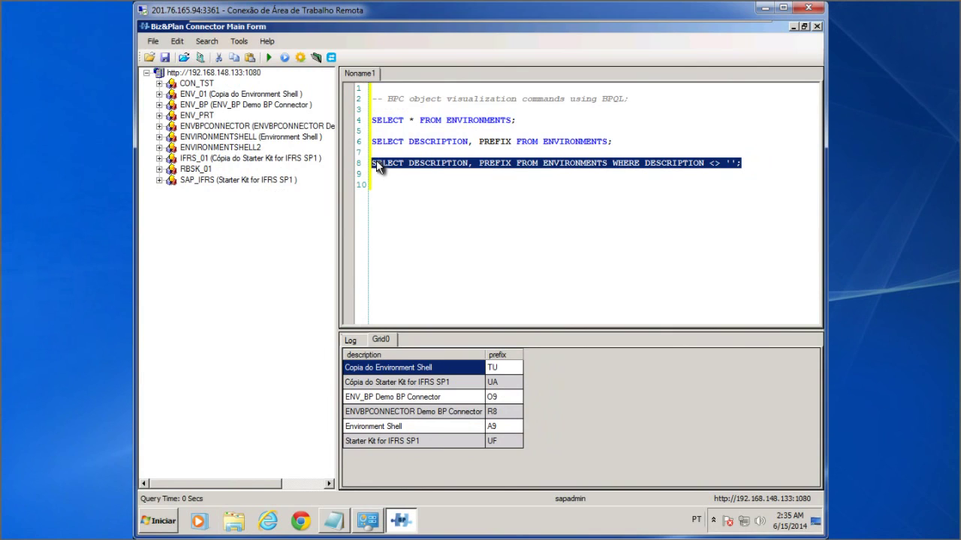
{"action": "left_click", "coordinate": [381, 185]}
{"action": "key", "text": "ctrl+v"}
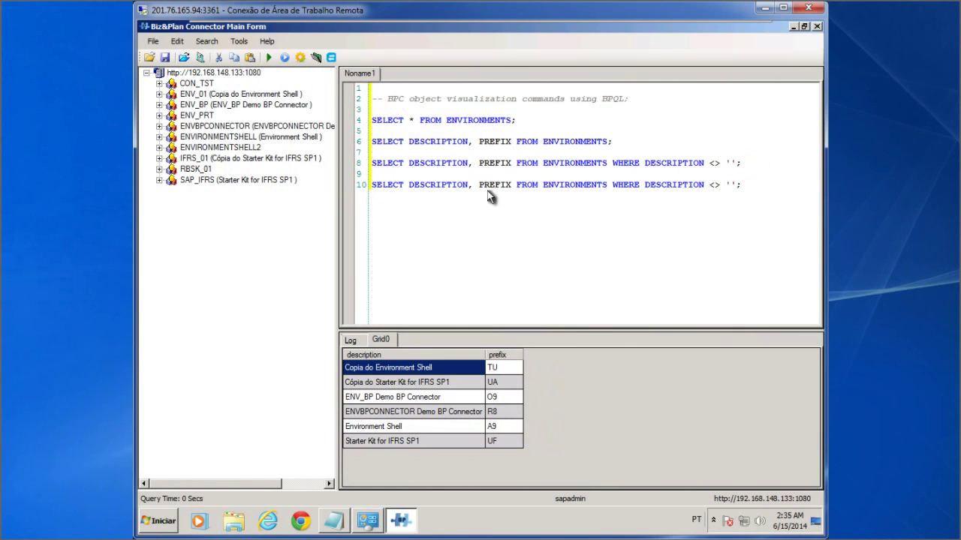
{"action": "left_click", "coordinate": [704, 185]}
{"action": "left_click", "coordinate": [736, 186], "text": "shift"}
{"action": "left_click", "coordinate": [742, 184]}
- Append ORDER PREFIX; and run it, listing the six rows sorted A9 through UF
{"action": "key", "text": "Return"}
{"action": "type", "text": "ORDER PREFICX"}
{"action": "type", "text": "X;"}
{"action": "key", "text": "Return"}
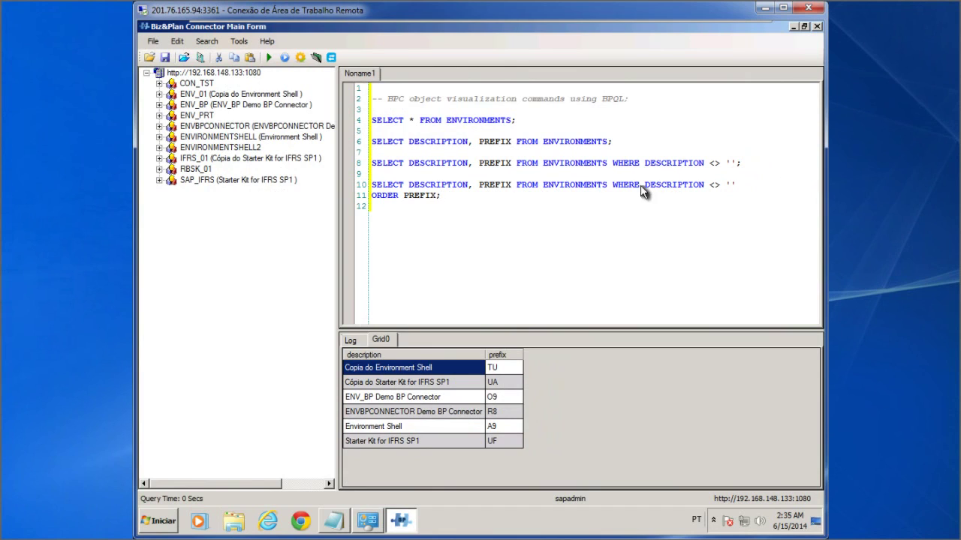
{"action": "left_click", "coordinate": [370, 188], "text": "shift"}
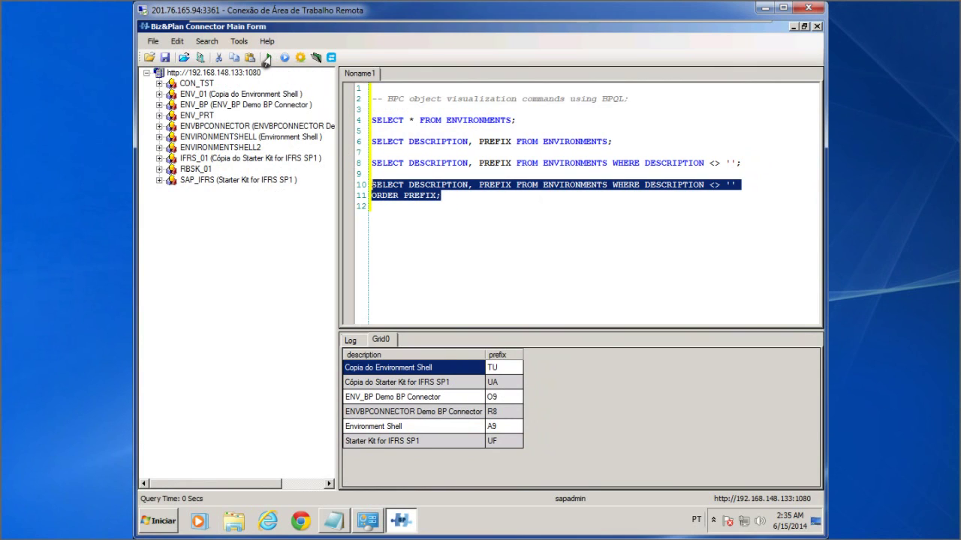
{"action": "left_click", "coordinate": [267, 58]}
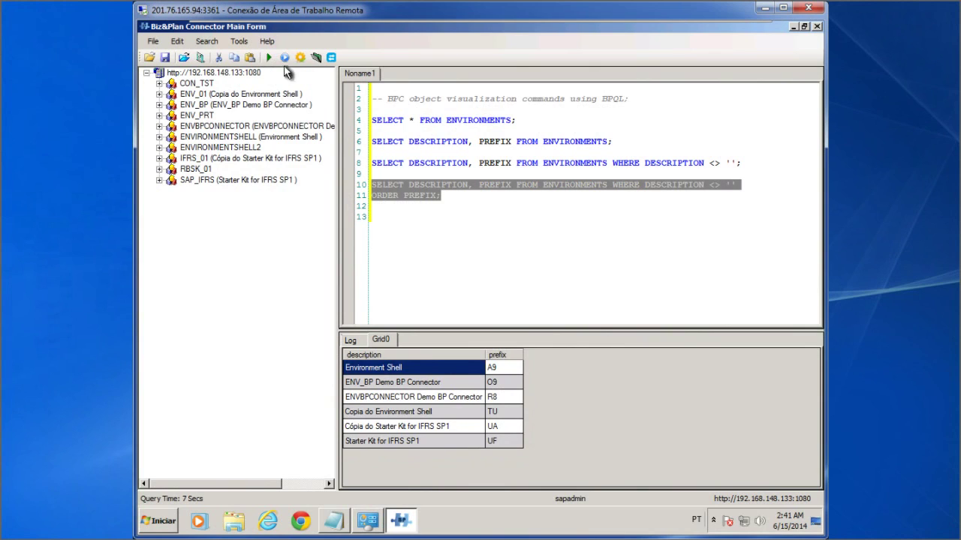
- Run the SUBSTRING(INFOAREA,1,9) = '/CPMB/ENV' AND PREFIX = 'YJ' query, returning ENVIRONMENTSHELL2
{"action": "left_click", "coordinate": [452, 204]}
{"action": "key", "text": "Return"}
{"action": "type", "text": "SELECT * FROM ENVIRONMENTS"}
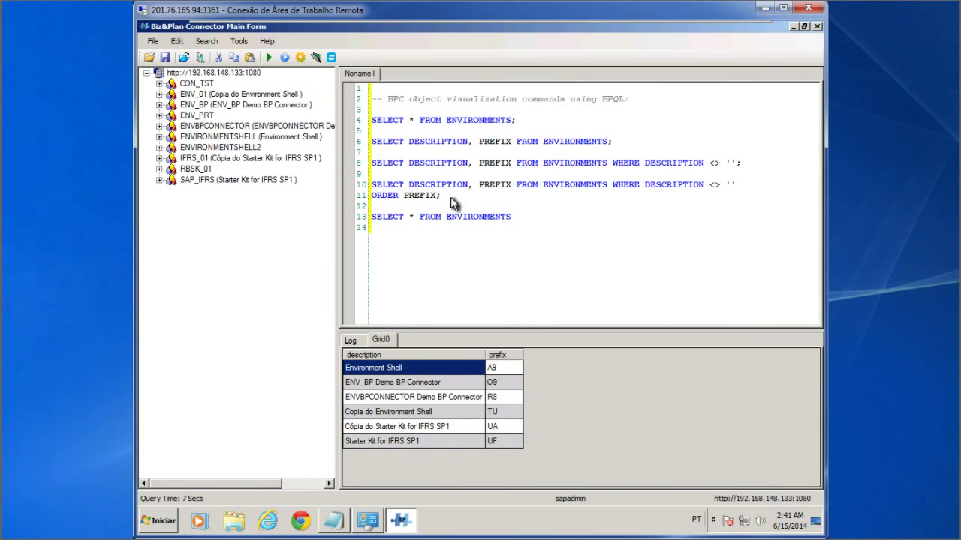
{"action": "type", "text": " WHERE SUBSTRING(INFOAREA,1,9) = '"}
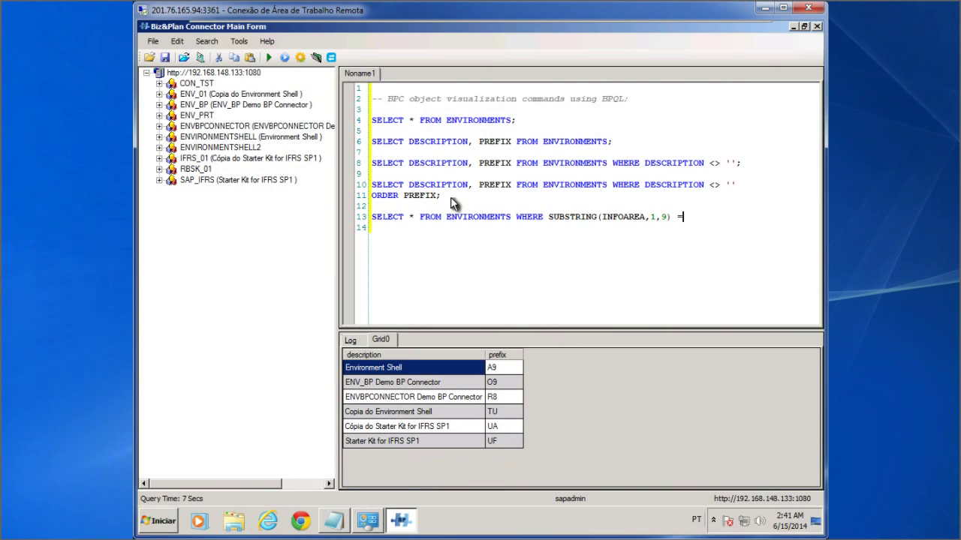
{"action": "type", "text": "/CPMB/ENV"}
{"action": "key", "text": "Return"}
{"action": "type", "text": "AND PREFIX = 'YJ'"}
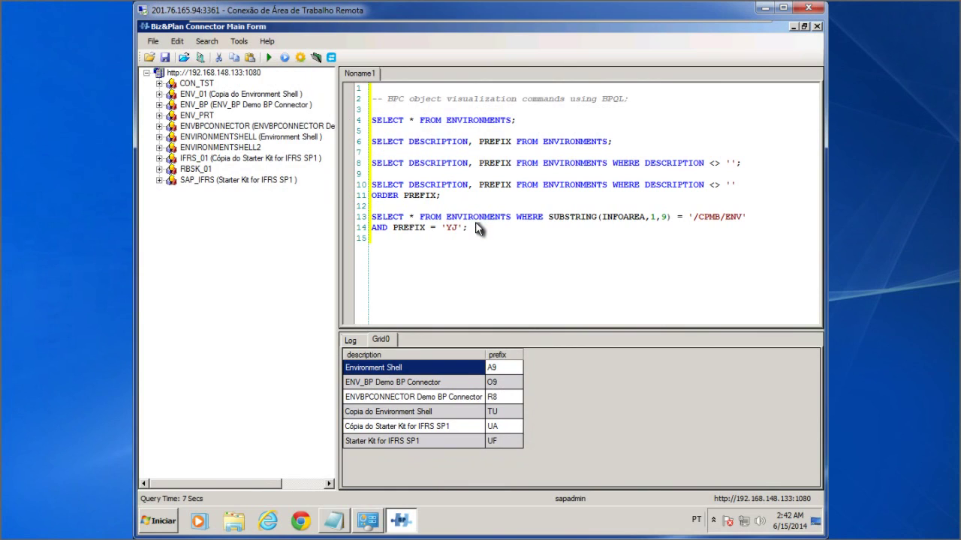
{"action": "type", "text": ";"}
{"action": "left_click_drag", "start_coordinate": [389, 224], "coordinate": [372, 217]}
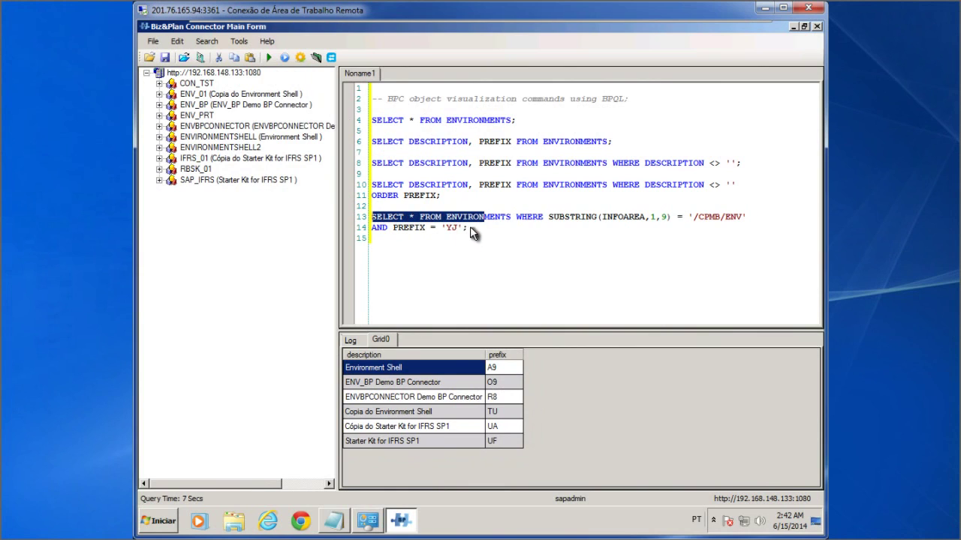
{"action": "key", "text": "shift+Down"}
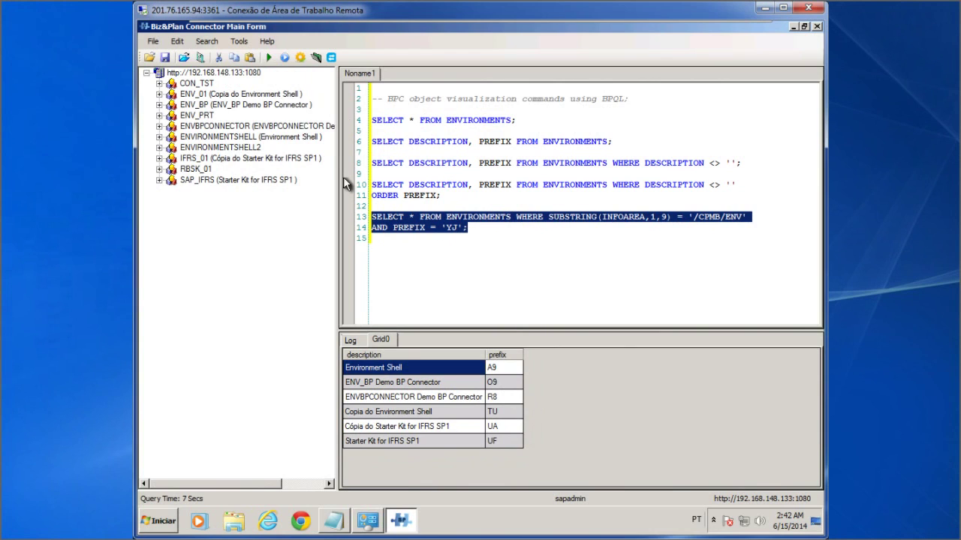
{"action": "left_click", "coordinate": [268, 56]}
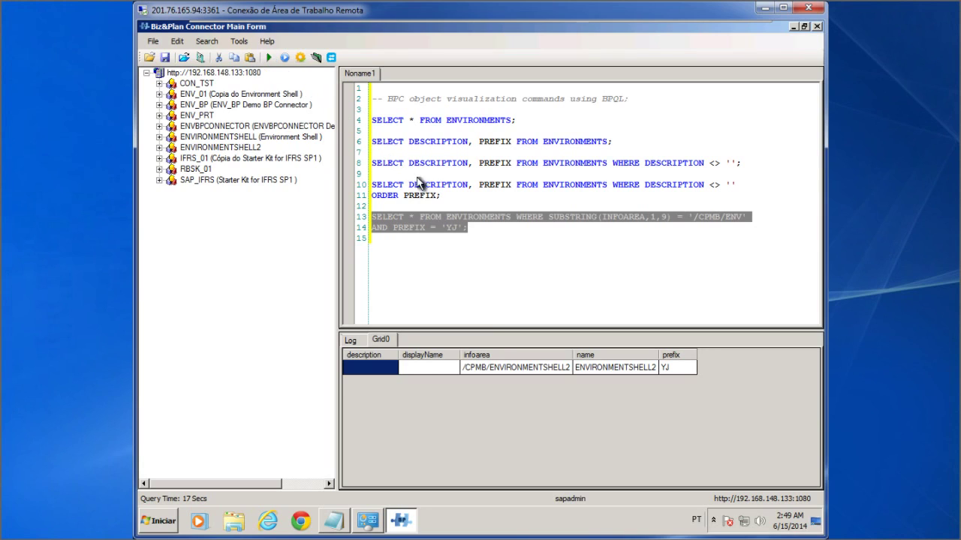
{"action": "left_click", "coordinate": [476, 227]}
- Run SELECT * FROM ENVIRONMENTSHELL.DIMENSIONS; on line 16, listing ACCOUNT, AUDITTRAIL, CATEGORY and others
{"action": "key", "text": "Return"}
{"action": "key", "text": "Return"}
{"action": "type", "text": "SELECT * FROM ENVIRONMENTSHELL.DIMENSIONS;"}
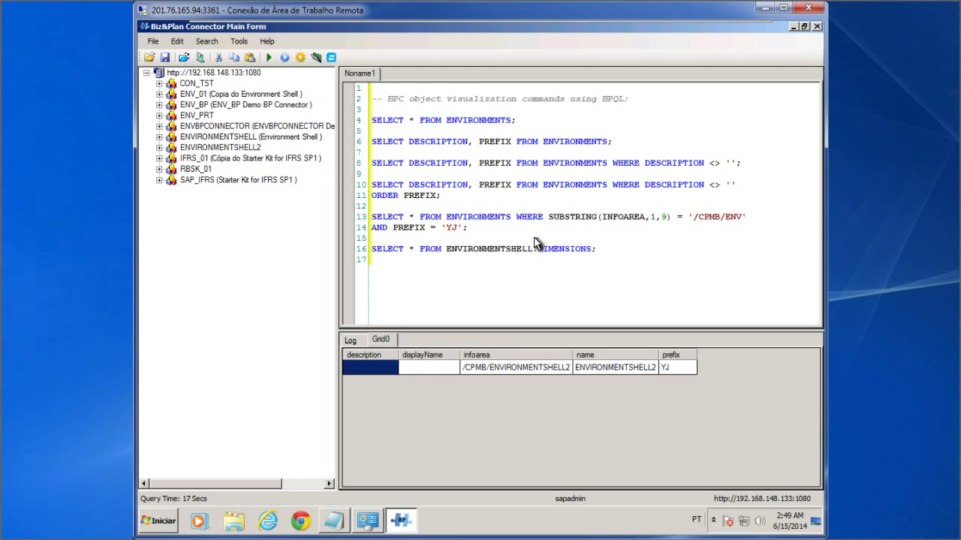
{"action": "left_click", "coordinate": [373, 250], "text": "shift"}
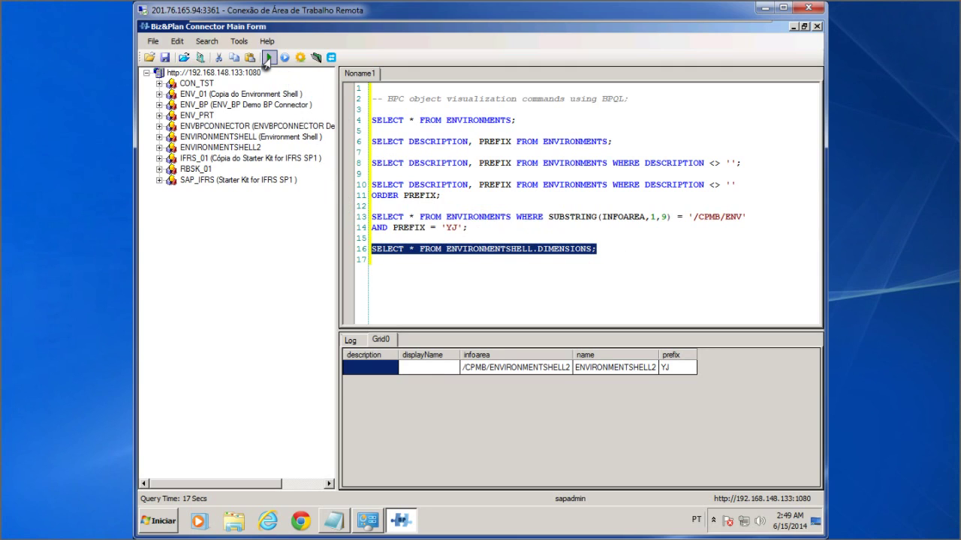
{"action": "left_click", "coordinate": [268, 58]}
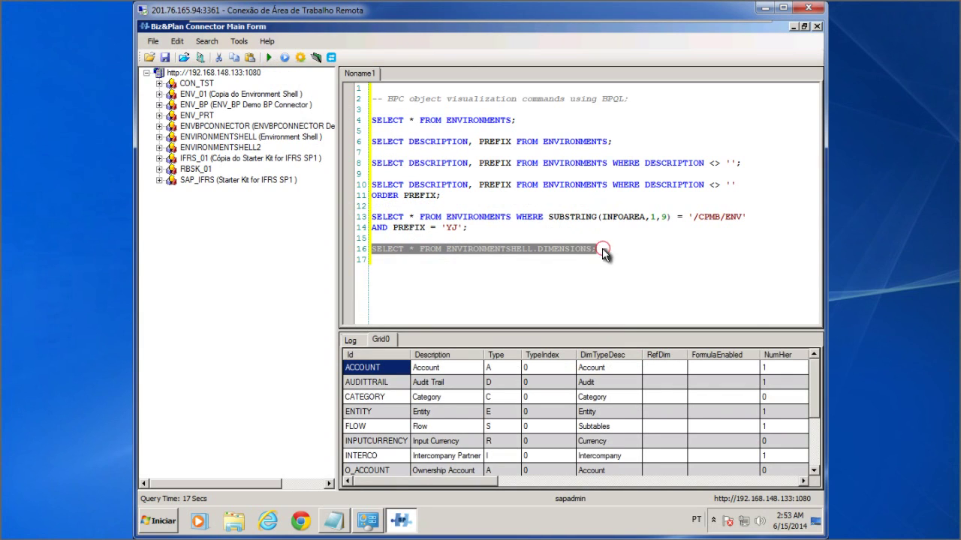
{"action": "left_click", "coordinate": [600, 251]}
{"action": "key", "text": "Return"}
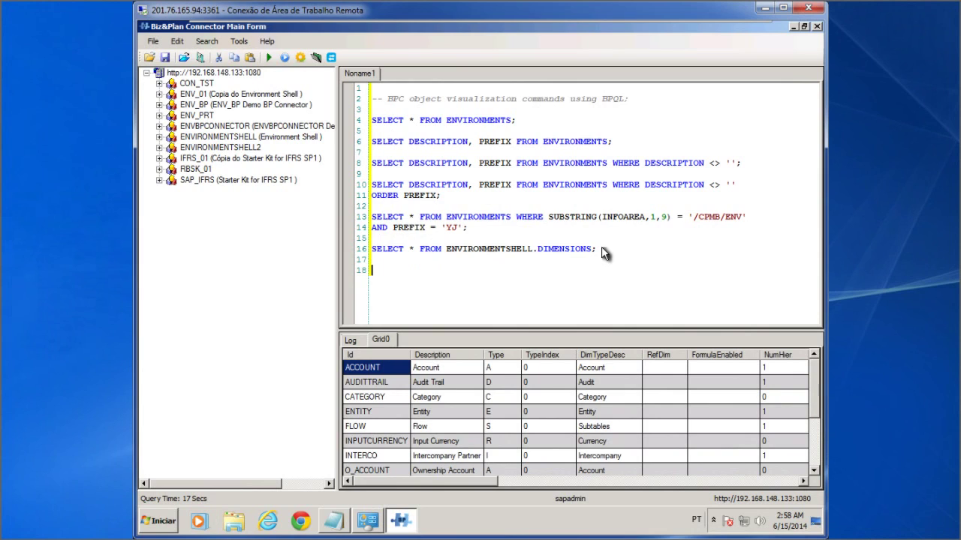
{"action": "left_click_drag", "start_coordinate": [598, 249], "coordinate": [370, 252]}
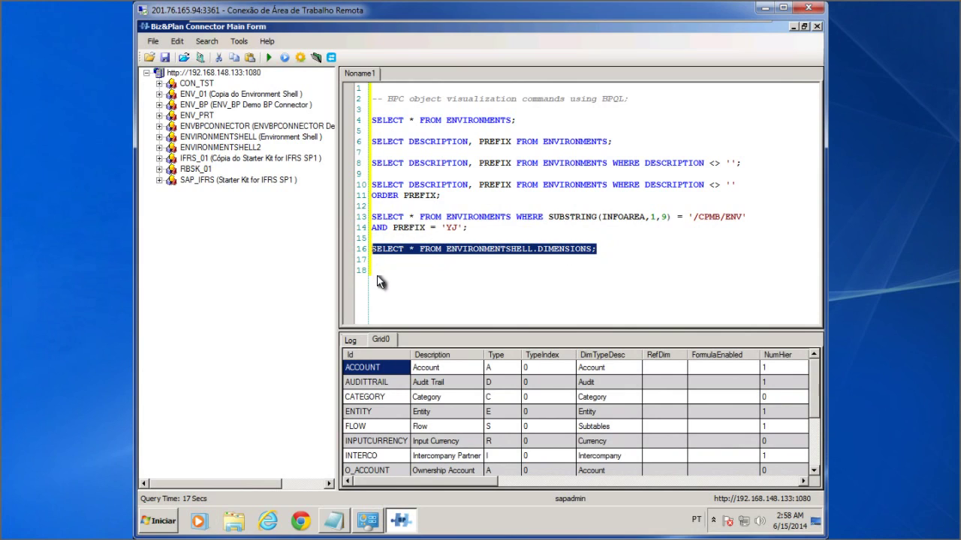
- Copy the dimensions query to line 18, adding WHERE TYPE = 'U' and ORDER DESCRIPTION;
{"action": "left_click", "coordinate": [378, 271]}
{"action": "type", "text": "SELECT * FROM ENVIRONMENTSHELL.DIMENSIONS;"}
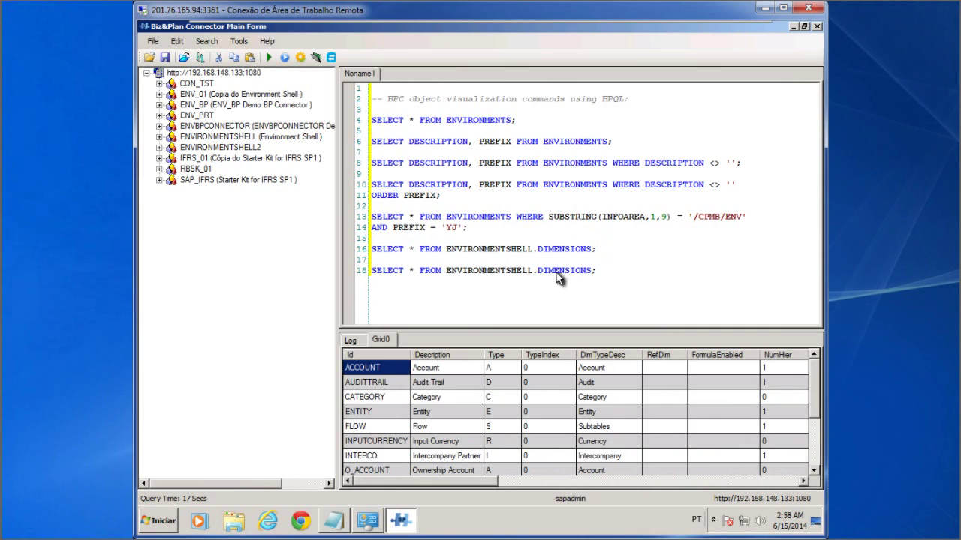
{"action": "left_click", "coordinate": [582, 272]}
{"action": "type", "text": "WHERE TYPE = 'U'"}
{"action": "key", "text": "Return"}
{"action": "type", "text": "ORDER DESCRIPTION;"}
{"action": "key", "text": "Return"}
- Run the user-defined dimensions query, which returns only PRODUCT
{"action": "left_click_drag", "start_coordinate": [472, 282], "coordinate": [371, 270]}
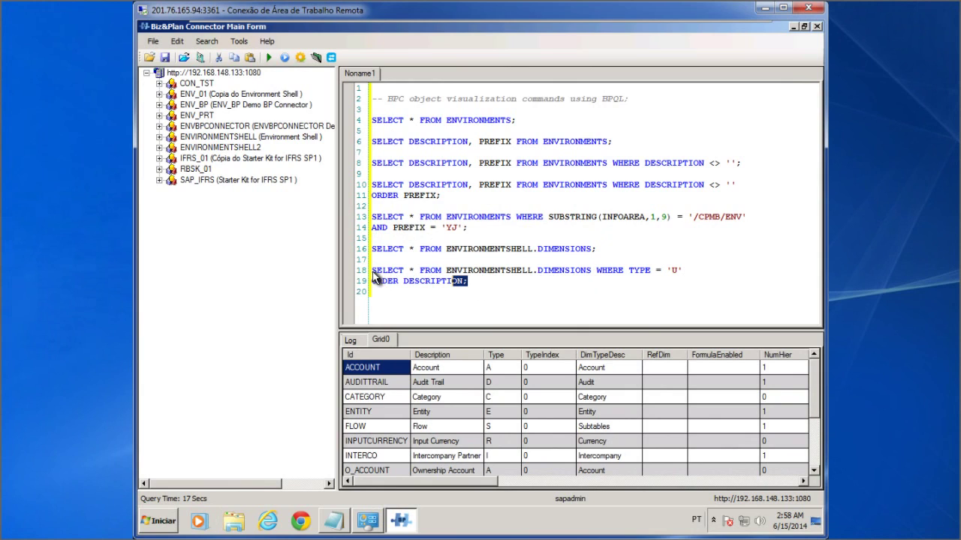
{"action": "left_click", "coordinate": [272, 60]}
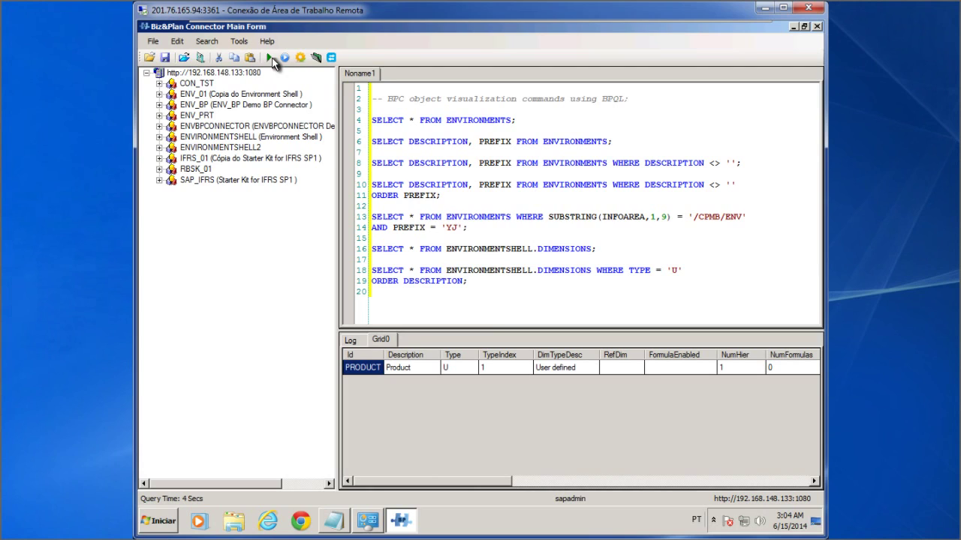
{"action": "left_click", "coordinate": [486, 280]}
{"action": "key", "text": "Return"}
{"action": "key", "text": "Return"}
- Run SELECT * FROM ENVIRONMENTSHELL.ACCOUNT.PROPERTY;, listing ACCTYPE, CALC, RATETYPE and other properties
{"action": "type", "text": "SELECT * FROM ENVIRONMENTSHELL.ACCOUNT.PROPERTY;"}
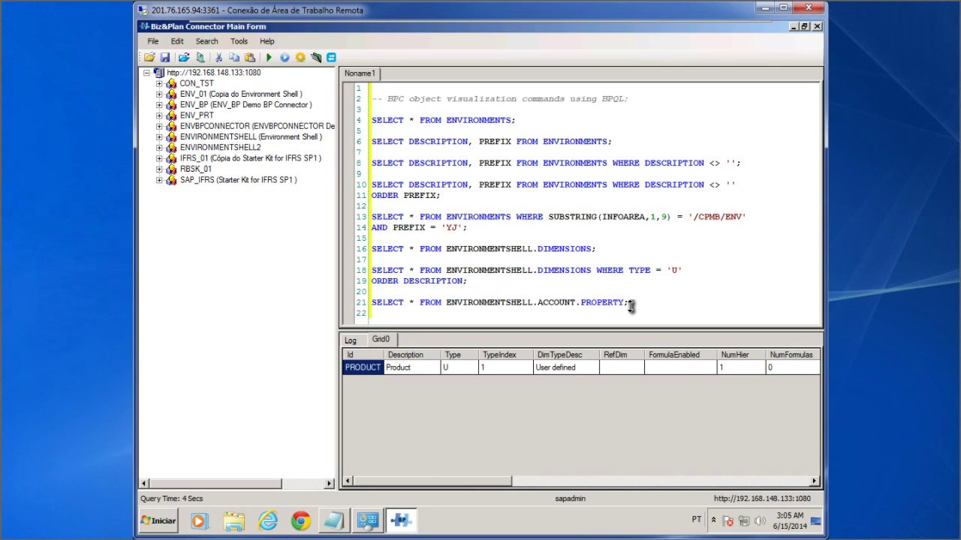
{"action": "left_click", "coordinate": [375, 302], "text": "shift"}
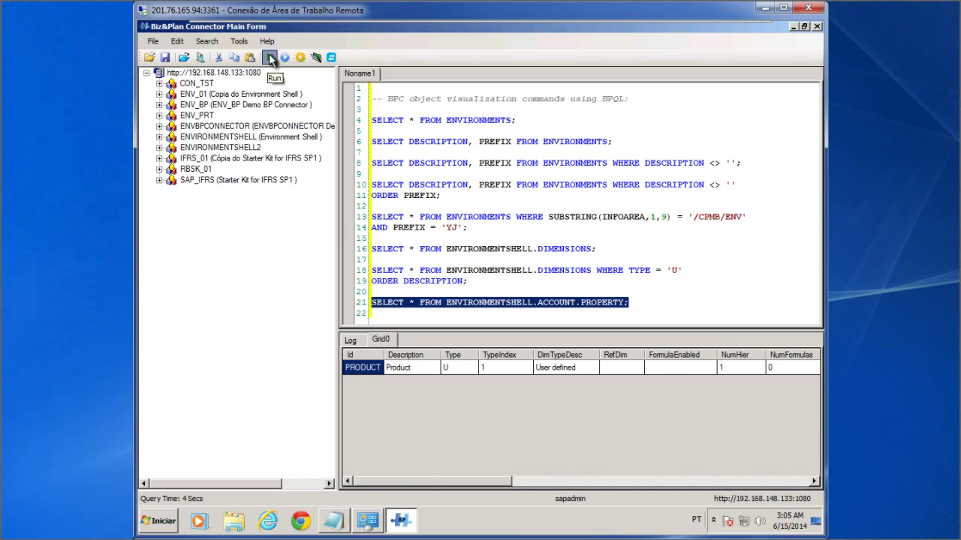
{"action": "left_click", "coordinate": [269, 58]}
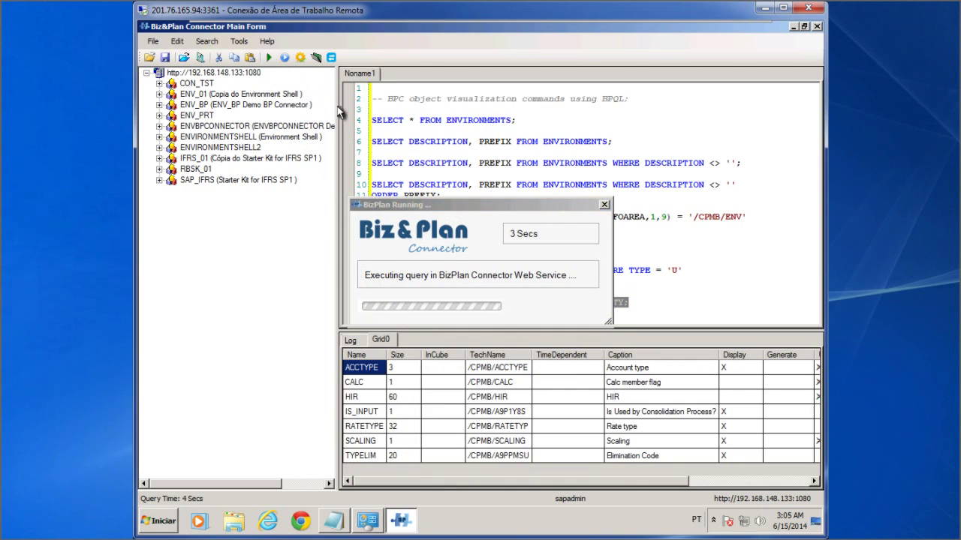
{"action": "left_click", "coordinate": [631, 304]}
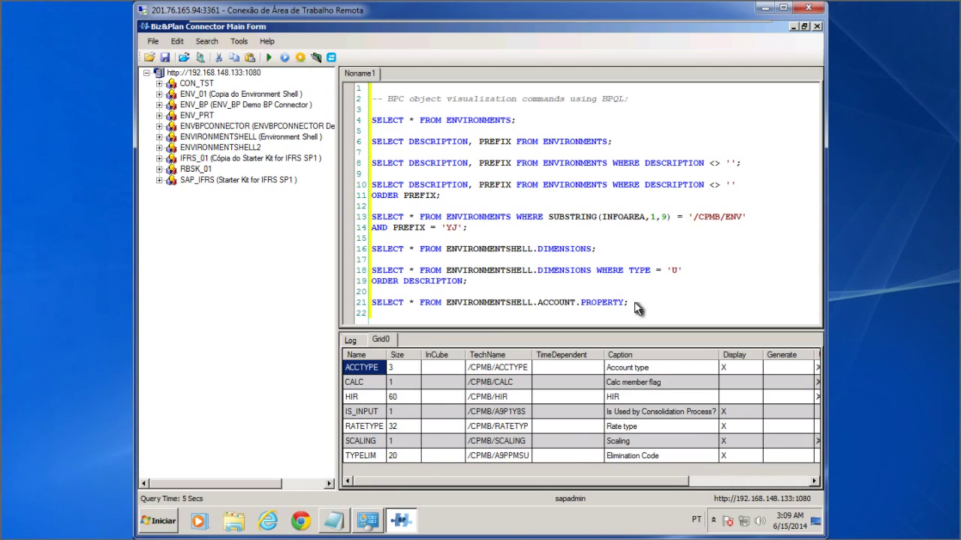
- Run SELECT * FROM ENVIRONMENTSHELL.ACCOUNT.HIERARCHY; on line 23, returning PARENTH1 captioned H1
{"action": "key", "text": "Return"}
{"action": "key", "text": "Return"}
{"action": "type", "text": "SELECT * FROM ENVIRONMENTSHELL.ACCOUNT.HIERARCHY;"}
{"action": "key", "text": "shift+Home"}
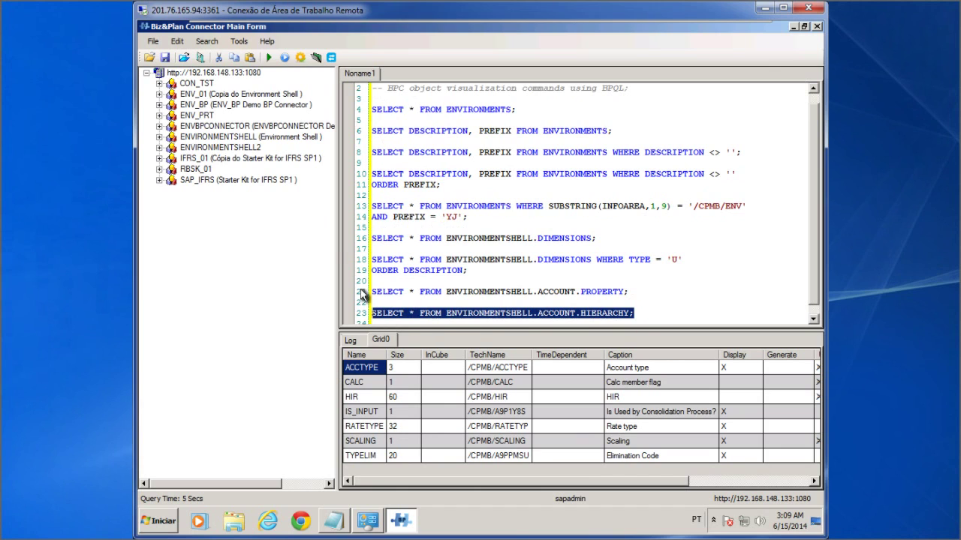
{"action": "left_click", "coordinate": [268, 58]}
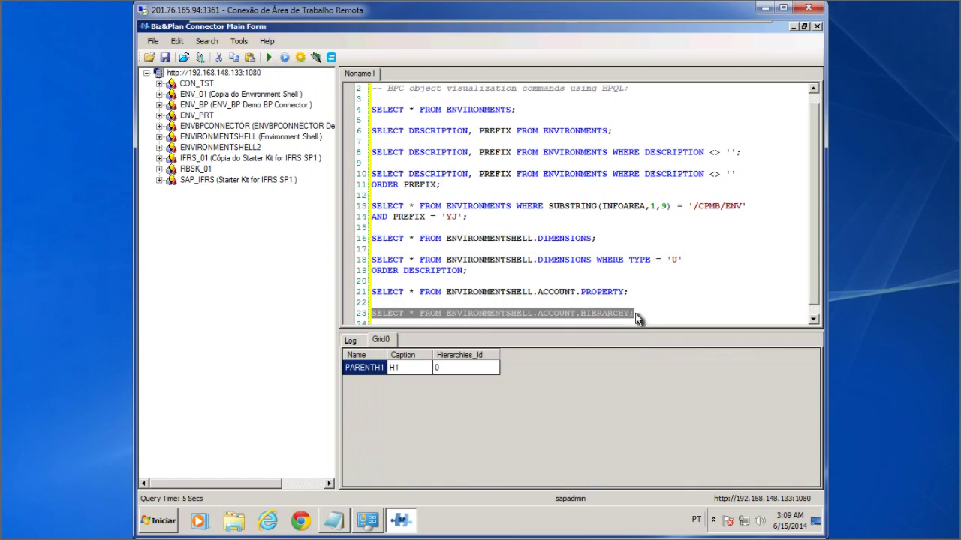
{"action": "left_click", "coordinate": [643, 323]}
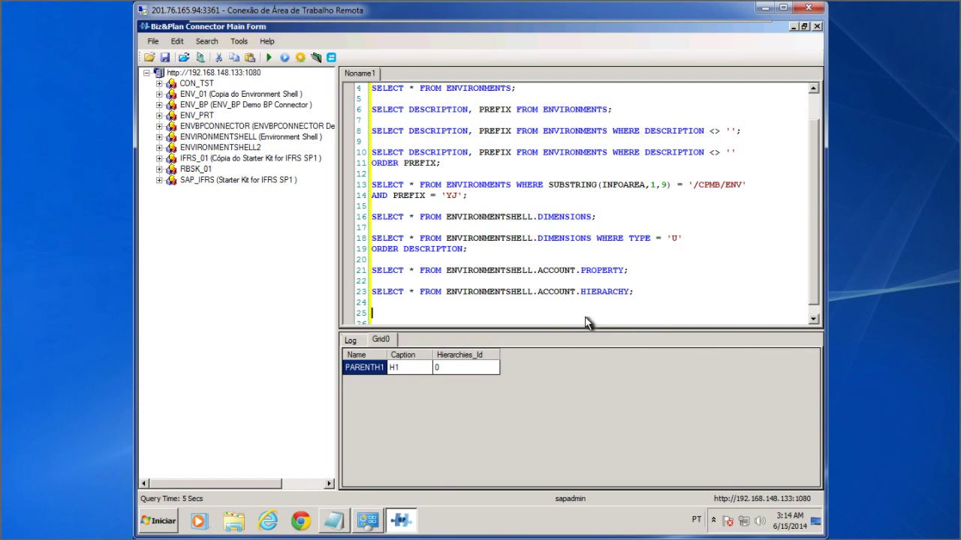
- Run SELECT * FROM ENVIRONMENTSHELL.MODELS; on line 26 to list Consolidation, Ownership, Planning and Rates
{"action": "left_click", "coordinate": [380, 319]}
{"action": "type", "text": "SELECT * FROM ENVIRONMENTSHELL.MODELS;"}
{"action": "key", "text": "Return"}
{"action": "key", "text": "Return"}
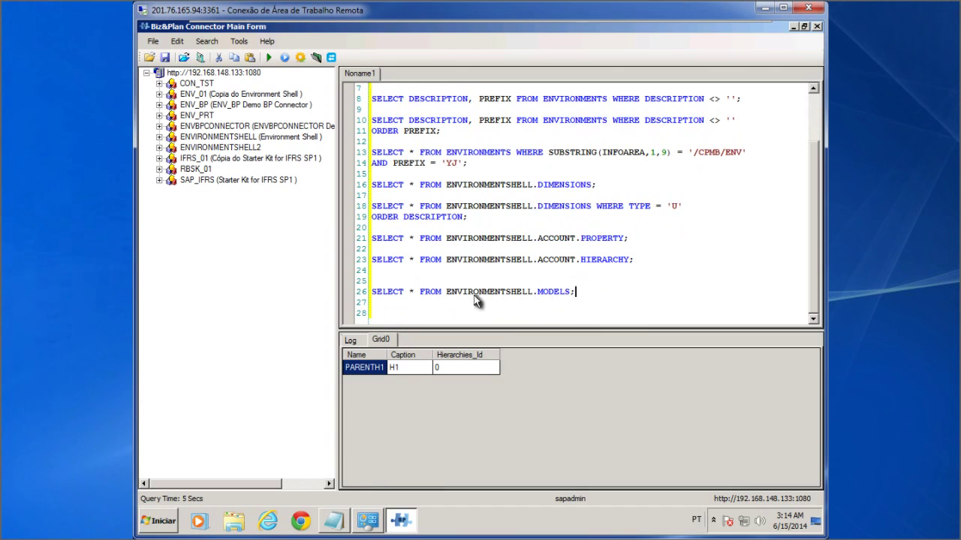
{"action": "left_click_drag", "start_coordinate": [576, 294], "coordinate": [373, 293]}
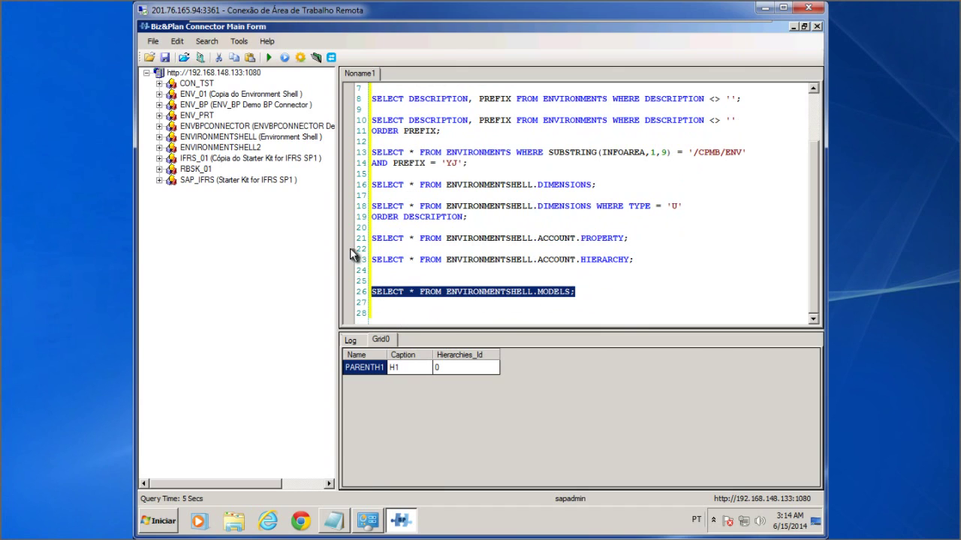
{"action": "left_click", "coordinate": [269, 57]}
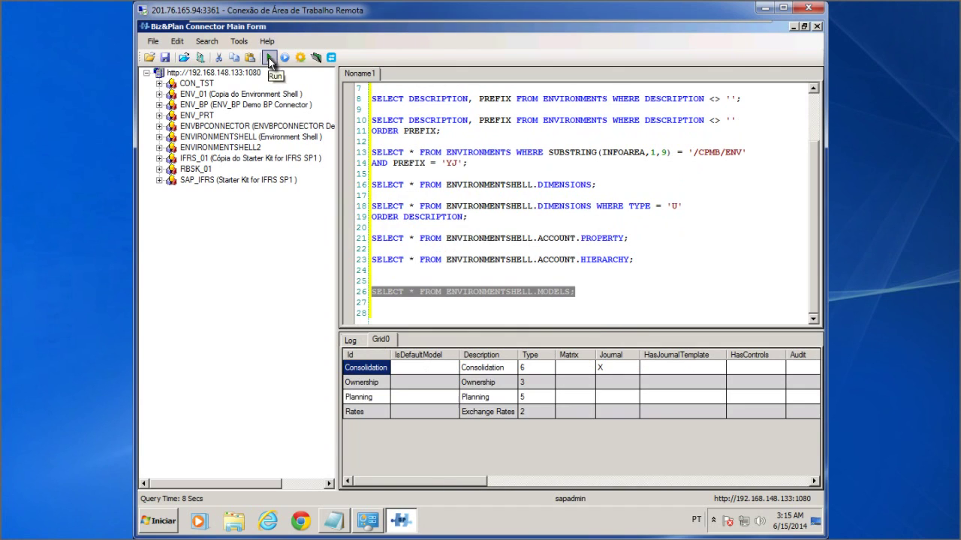
{"action": "left_click", "coordinate": [584, 295]}
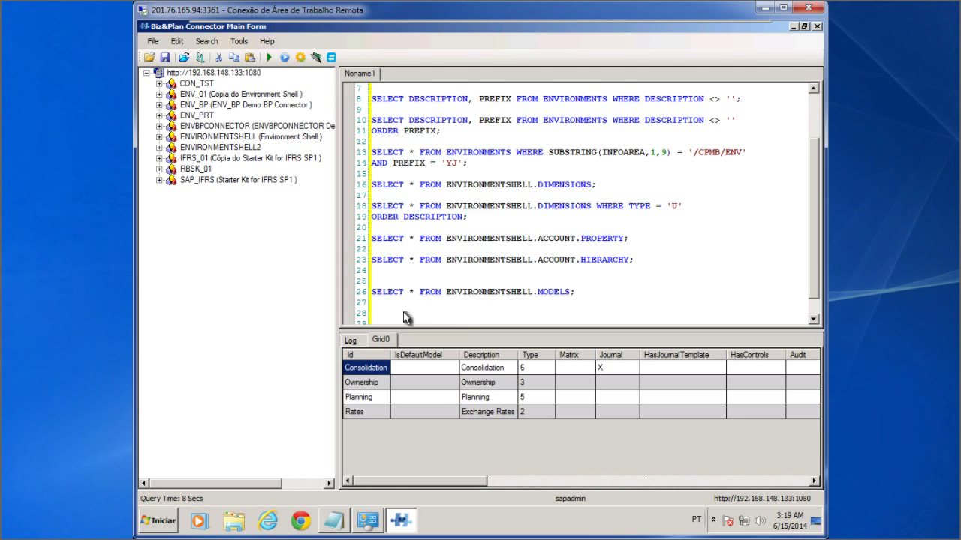
- Run SELECT * FROM ENVIRONMENTSHELL.CONSOLIDATION.DIMENSION; on line 28
{"action": "left_click", "coordinate": [373, 313]}
{"action": "type", "text": "SELECT * FROM ENVIRONMENTSHELL.CONSOLIDATION.DIMENSION;"}
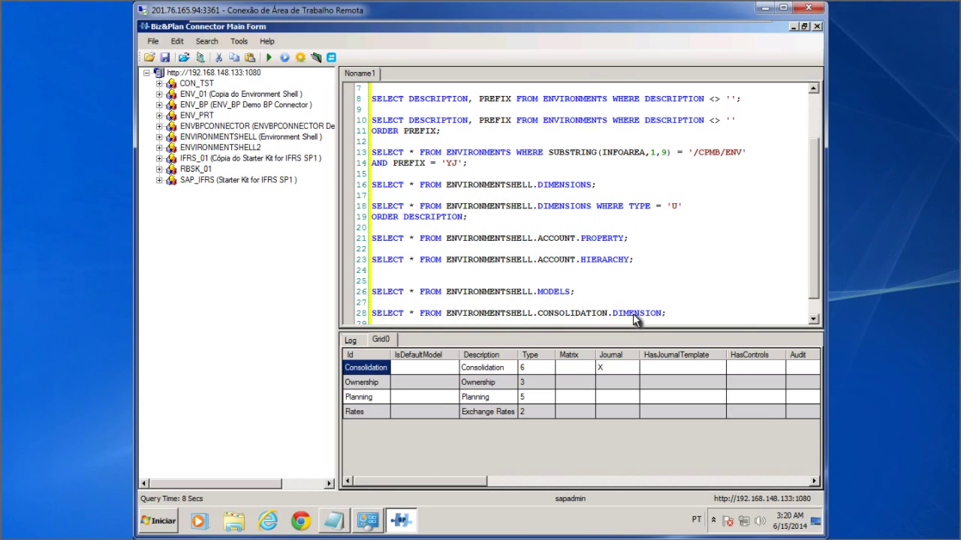
{"action": "key", "text": "shift+Home"}
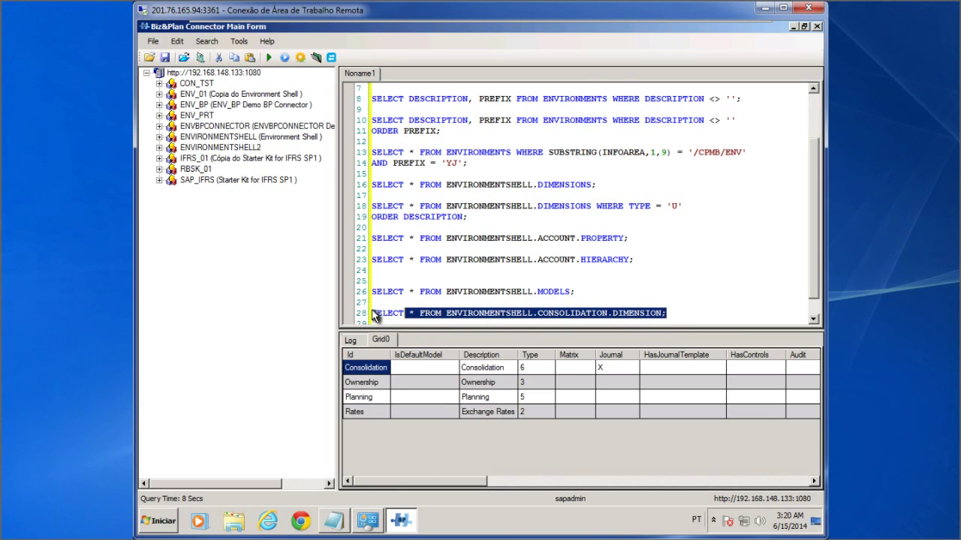
{"action": "left_click", "coordinate": [269, 58]}
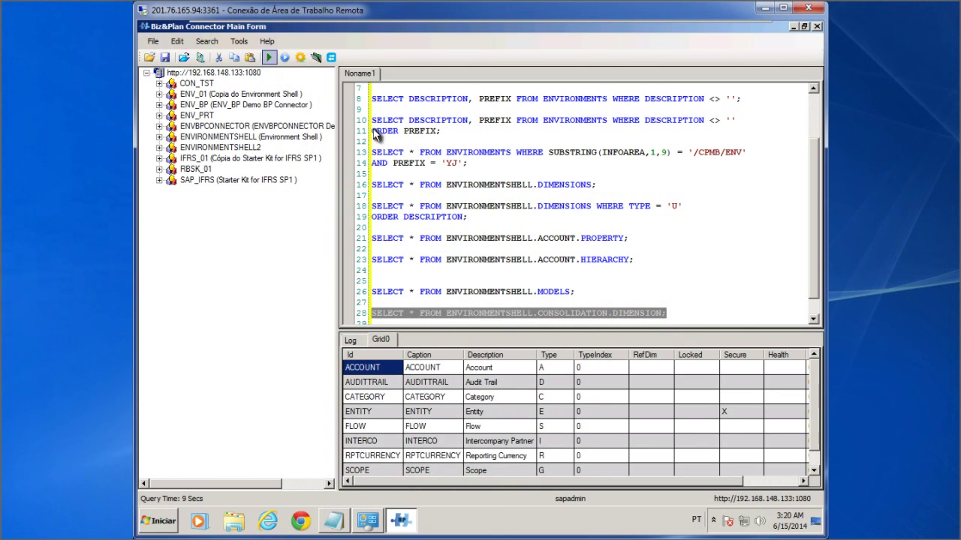
{"action": "left_click", "coordinate": [676, 321]}
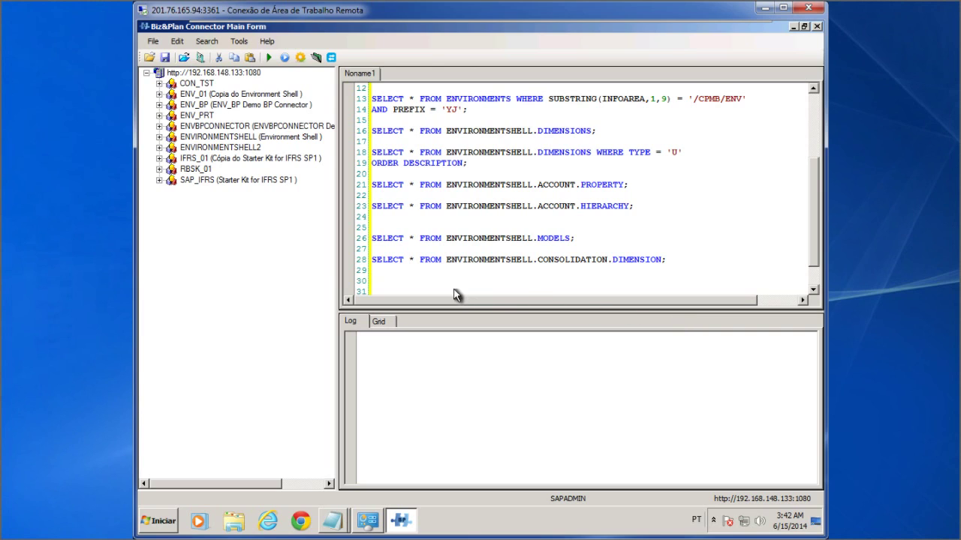
- Run SELECT * FROM ENVIRONMENTSHELL.DIMENSIONS; on line 30
{"action": "left_click", "coordinate": [375, 283]}
{"action": "type", "text": "SELECT * FROM ENVIRONMENTSHELL.DIMENSIONS;"}
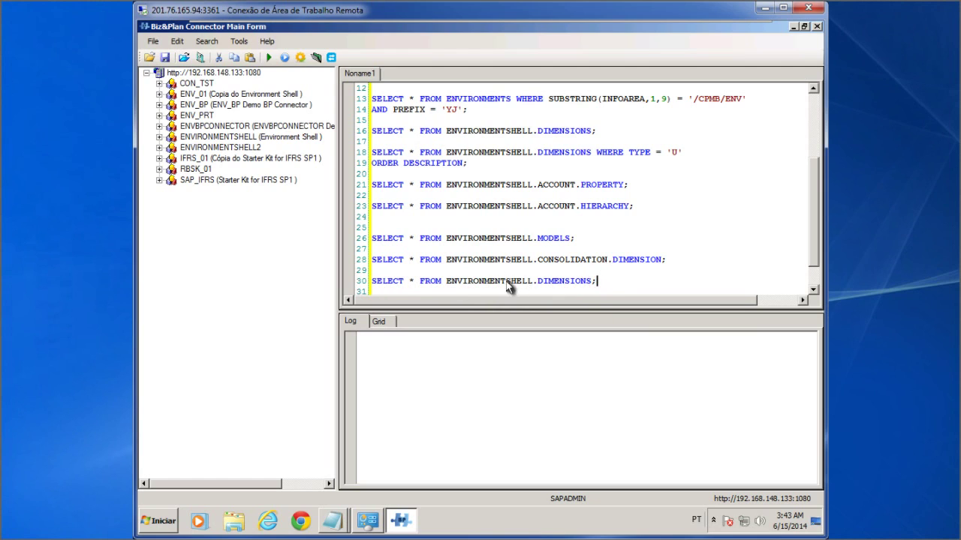
{"action": "left_click", "coordinate": [372, 281], "text": "shift"}
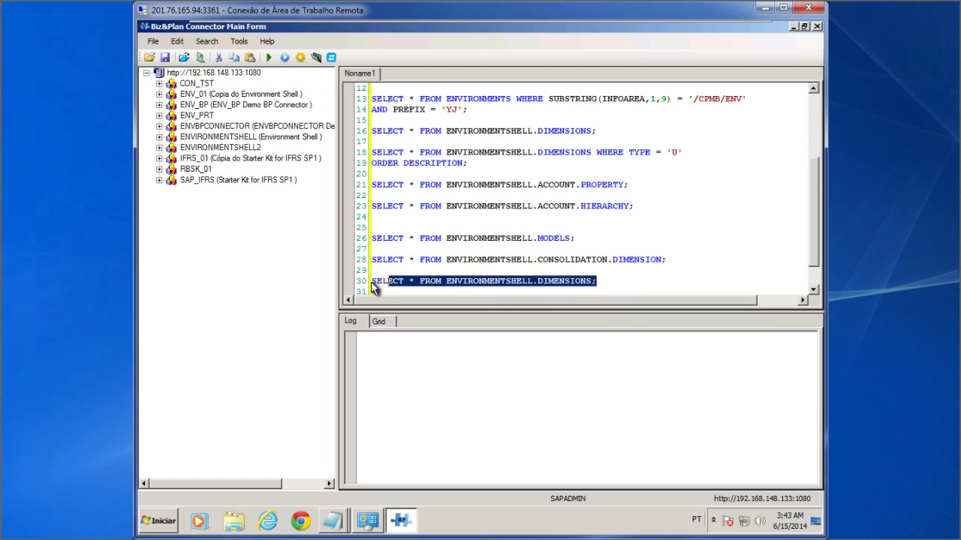
{"action": "left_click", "coordinate": [269, 60]}
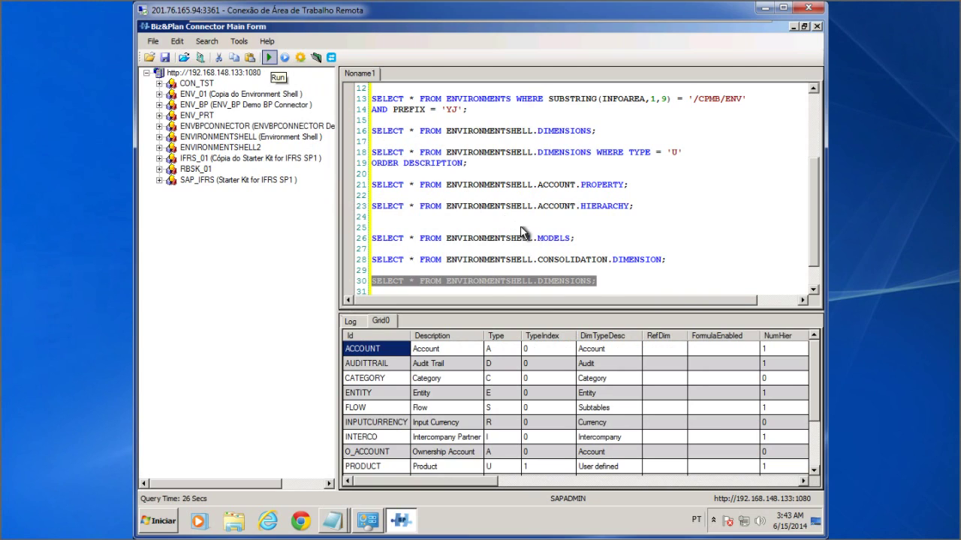
- Run SELECT ID, DESCRIPTION, DIMTYPEDESC FROM ENVIRONMENTSHELL.DIMENSIONS; below it
{"action": "left_click", "coordinate": [605, 288]}
{"action": "key", "text": "Return"}
{"action": "key", "text": "Return"}
{"action": "type", "text": "SELECT ID, DESCRIPTION, DIMTYPEDESC FROM"}
{"action": "key", "text": "Return"}
{"action": "type", "text": "EN"}
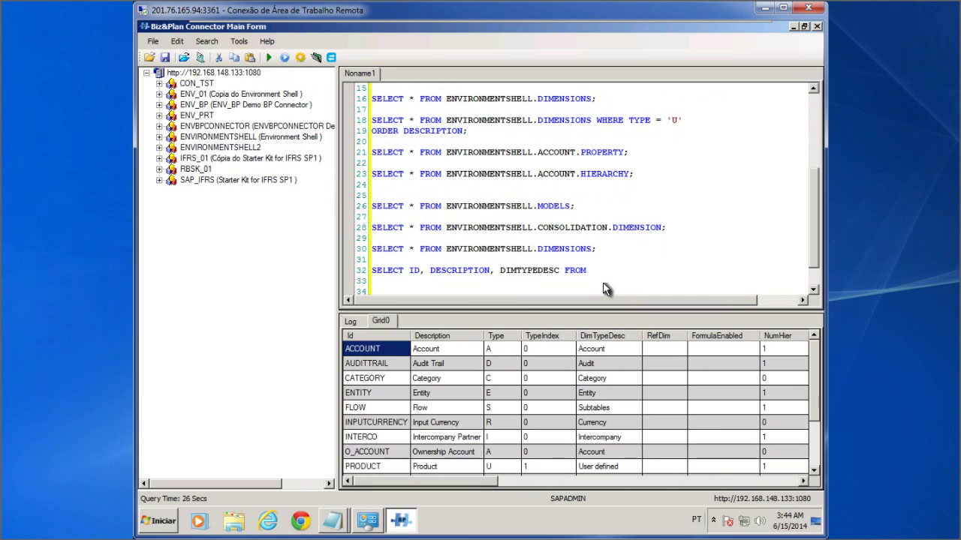
{"action": "type", "text": "VIRONMENTSHELL.DIMENSIONS;"}
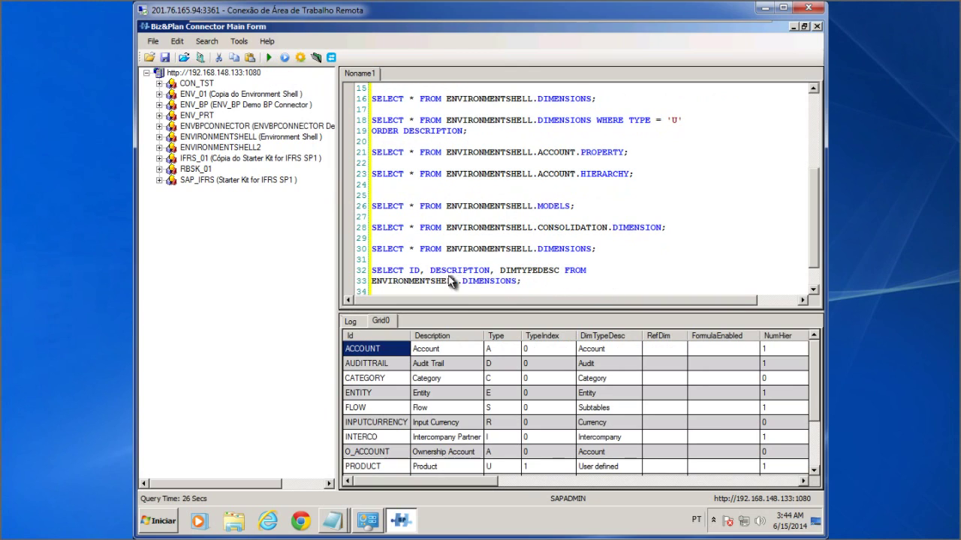
{"action": "left_click_drag", "start_coordinate": [529, 282], "coordinate": [378, 270]}
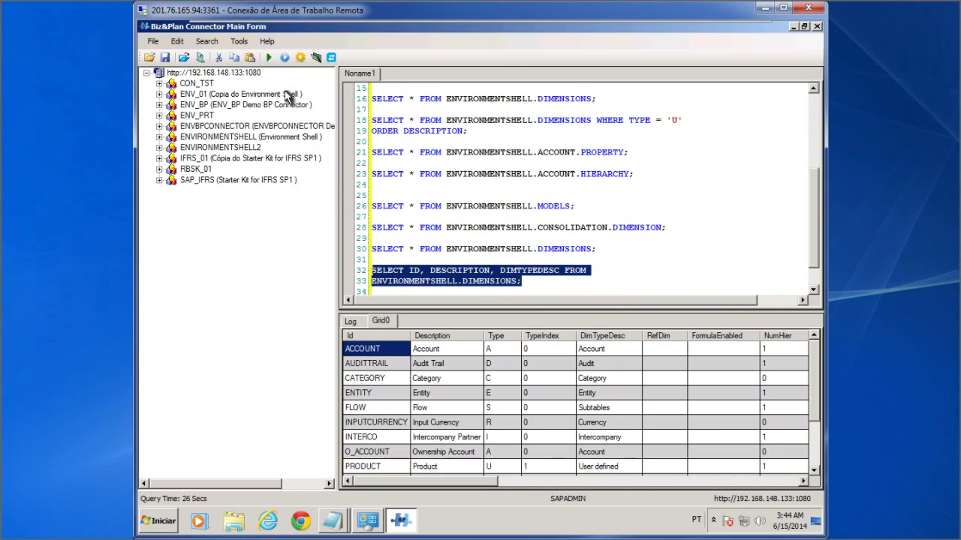
{"action": "left_click", "coordinate": [269, 57]}
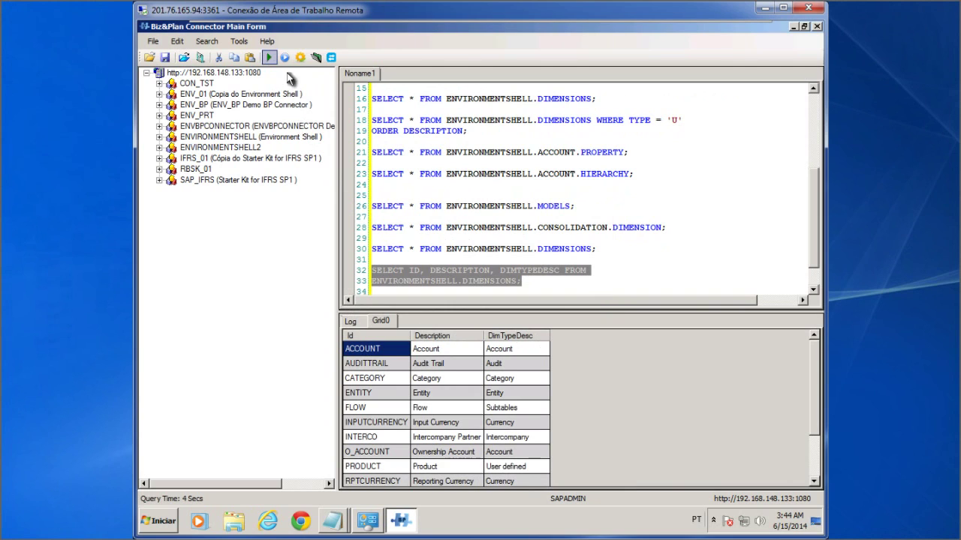
{"action": "left_click", "coordinate": [528, 284]}
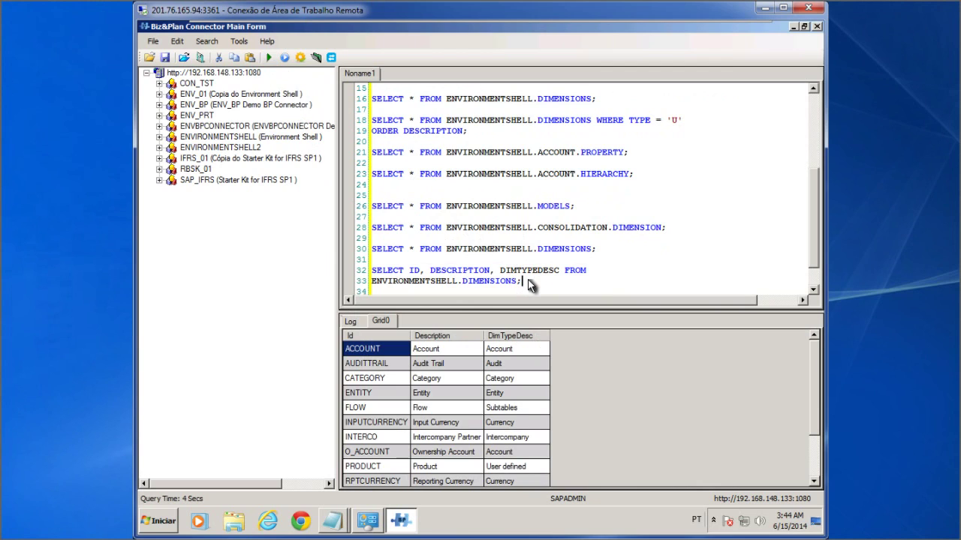
- Run the dimensions query aliasing ID AS IDENT, DESCRIPTION AS LONG_NAME, DIMTYPEDESC AS TYPE_OF_DIMENSIONS
{"action": "key", "text": "Return"}
{"action": "key", "text": "Return"}
{"action": "type", "text": "SELECT ID AS IDENT, DESCRIPTION AS LONG_NAME,"}
{"action": "key", "text": "Return"}
{"action": "type", "text": "DIMTYPEDESC AS TYPE_OF_DIMENSIONS"}
{"action": "key", "text": "Return"}
{"action": "type", "text": "FROM ENVIRONMENTSHELL.DIMENSIONS;"}
{"action": "key", "text": "Return"}
{"action": "key", "text": "Return"}
{"action": "left_click", "coordinate": [373, 238], "text": "shift"}
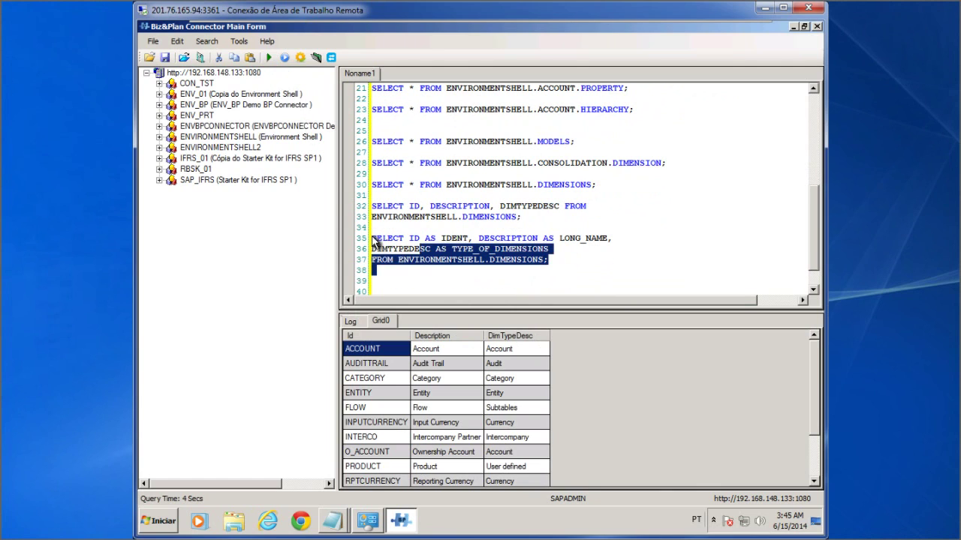
{"action": "left_click", "coordinate": [269, 58]}
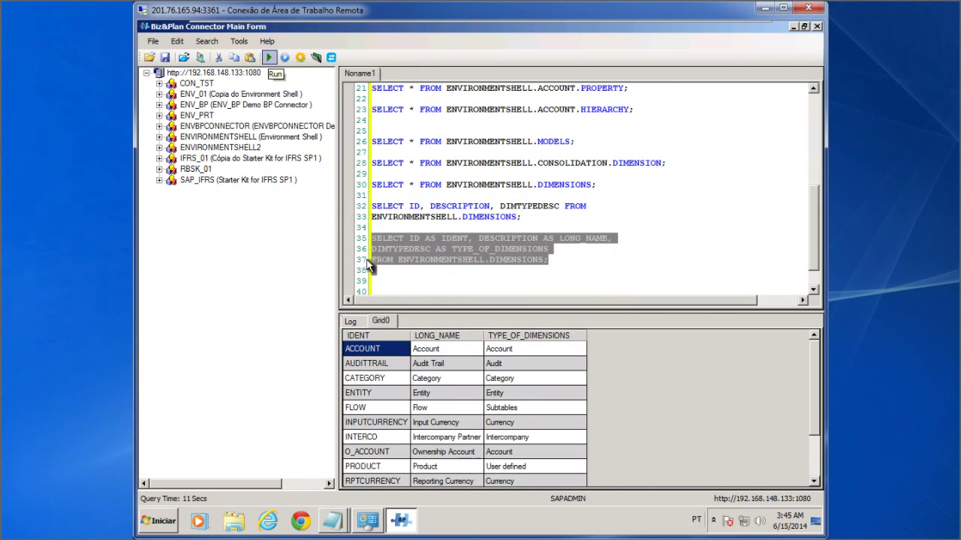
{"action": "left_click", "coordinate": [377, 285]}
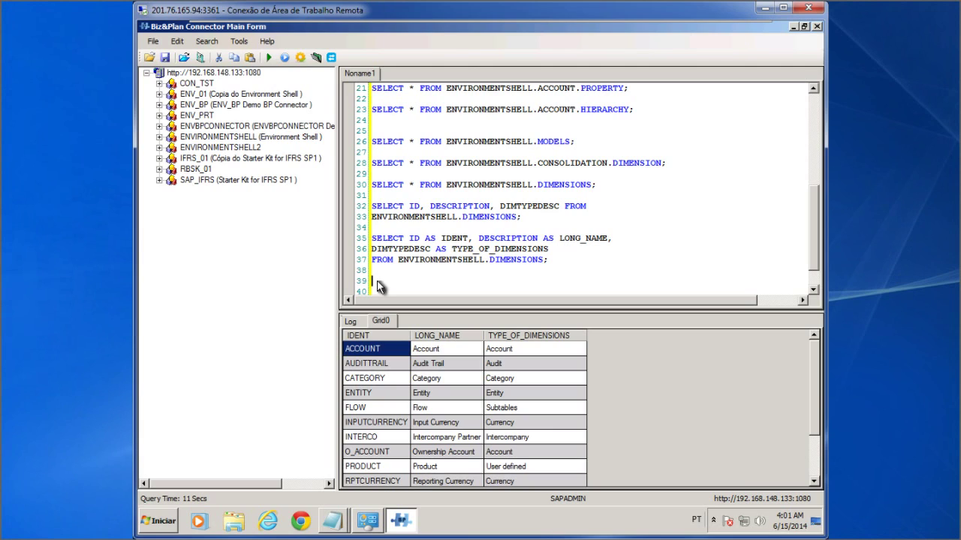
- Generate SELECT * FROM ENVIRONMENTS; via Show Environments into a new script tab and run it
{"action": "right_click", "coordinate": [210, 72]}
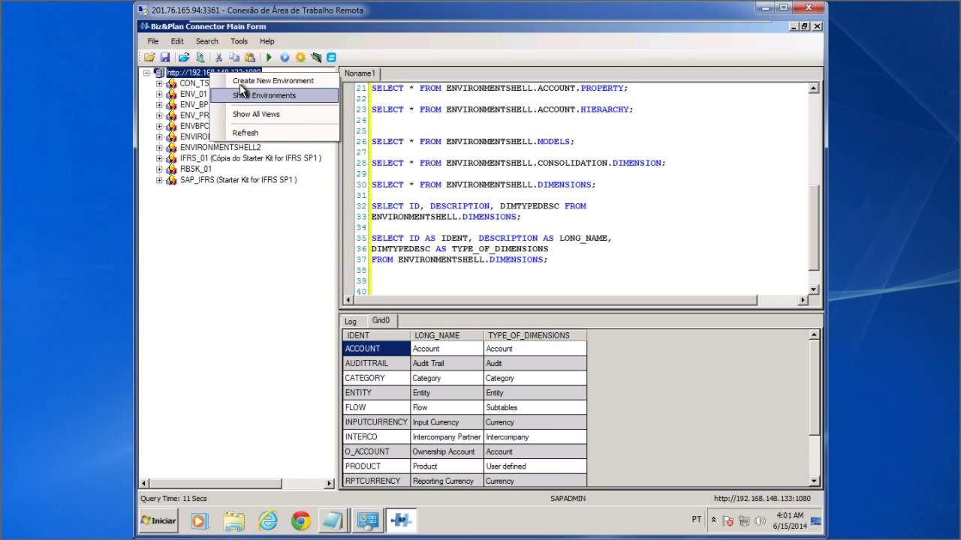
{"action": "left_click", "coordinate": [280, 98]}
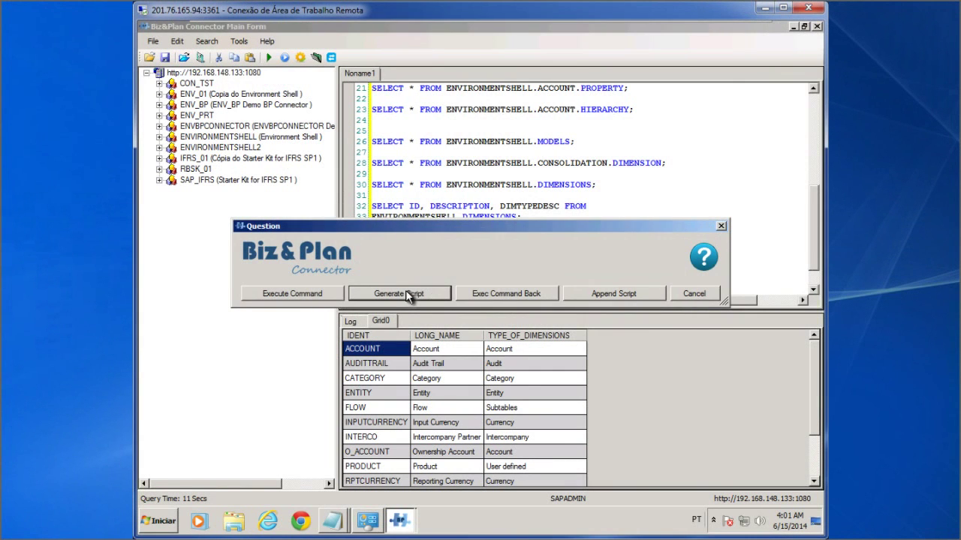
{"action": "left_click", "coordinate": [409, 293]}
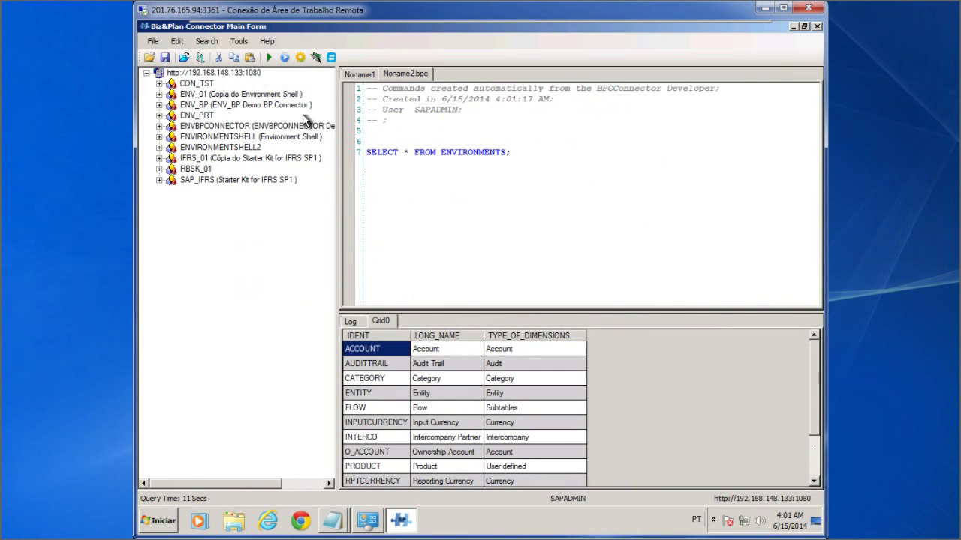
{"action": "left_click", "coordinate": [269, 58]}
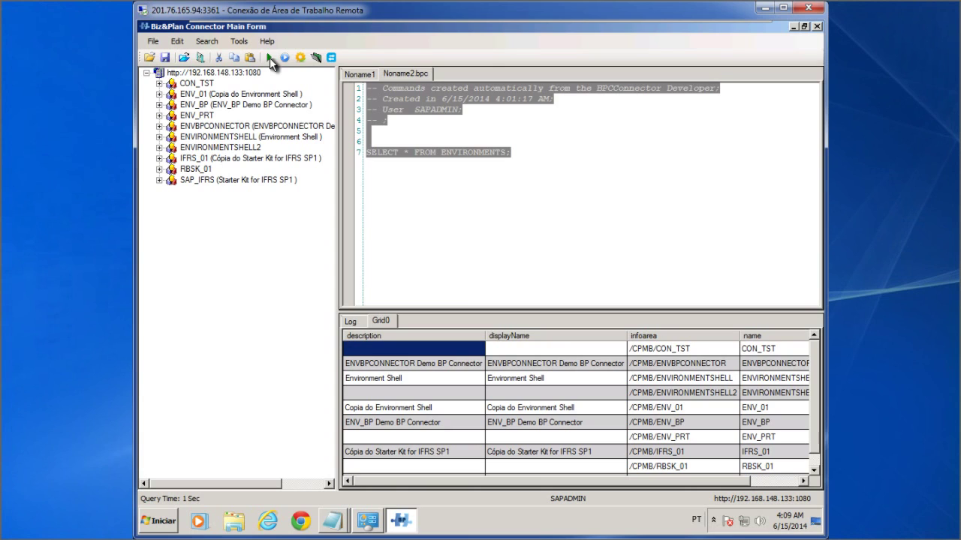
- Open the ENVIRONMENTSHELL environment details, enlarged to fill the work area
{"action": "right_click", "coordinate": [212, 137]}
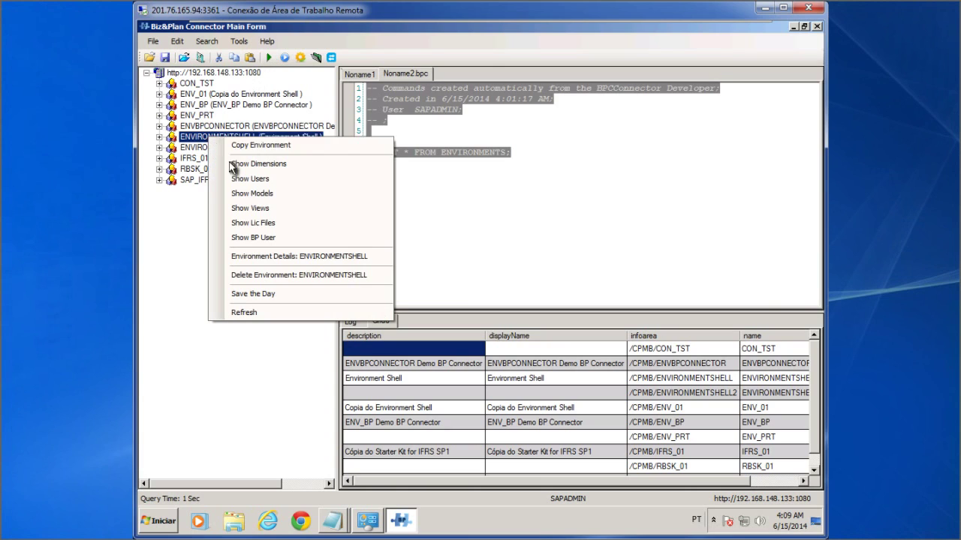
{"action": "left_click", "coordinate": [312, 257]}
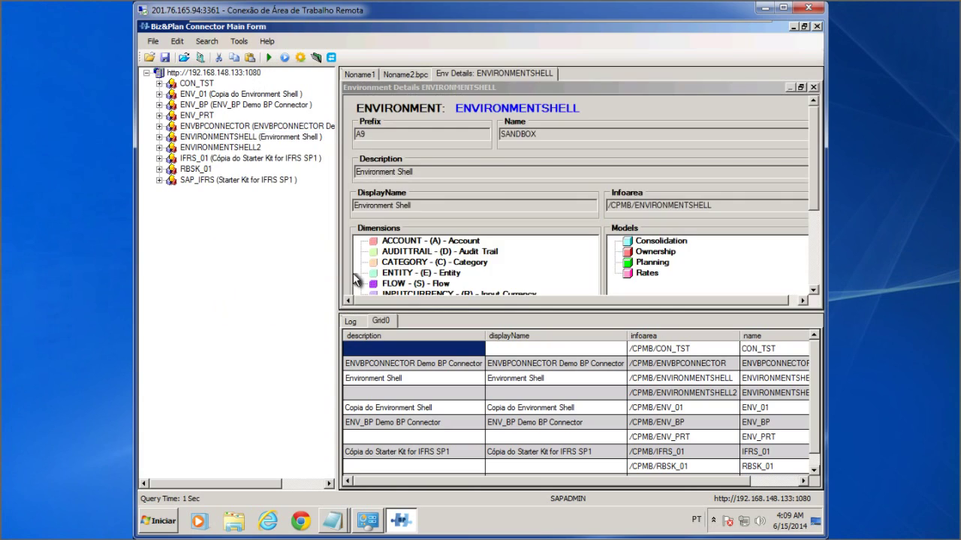
{"action": "left_click_drag", "start_coordinate": [432, 312], "coordinate": [430, 441]}
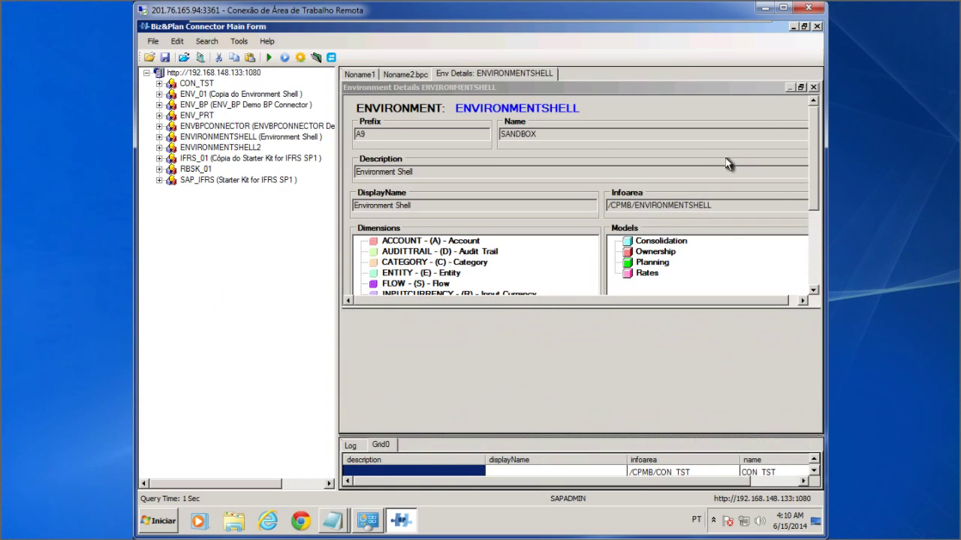
{"action": "left_click", "coordinate": [801, 87]}
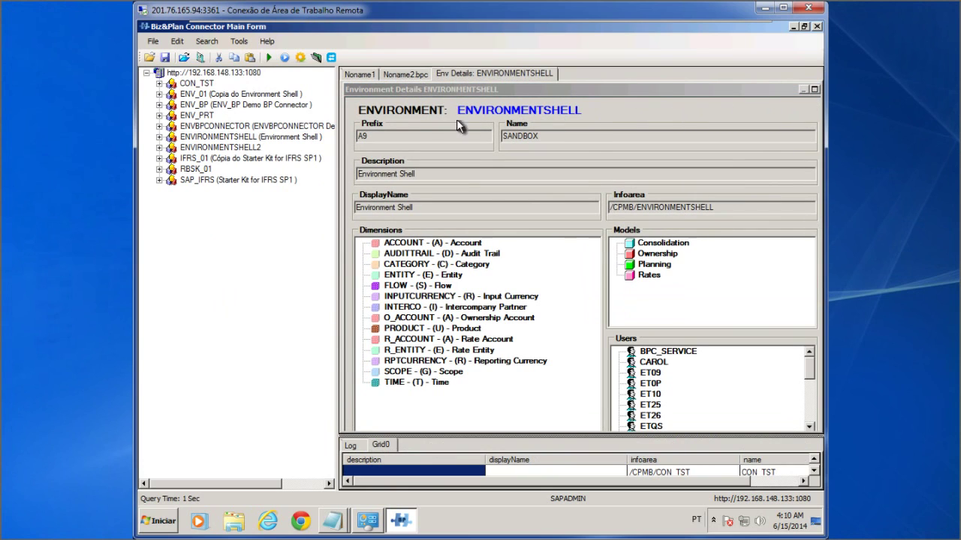
- Open the details of the ACCOUNT dimension
{"action": "left_click", "coordinate": [159, 137]}
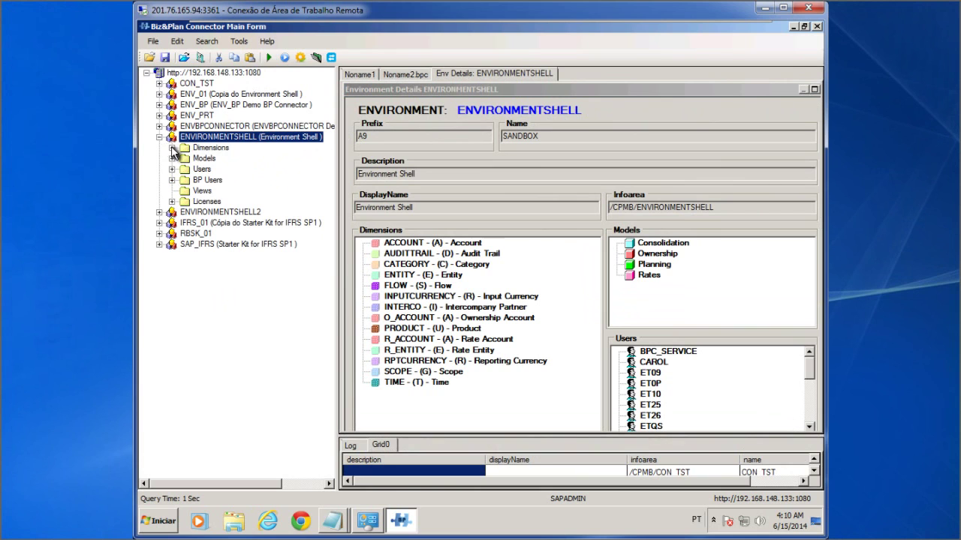
{"action": "right_click", "coordinate": [226, 159]}
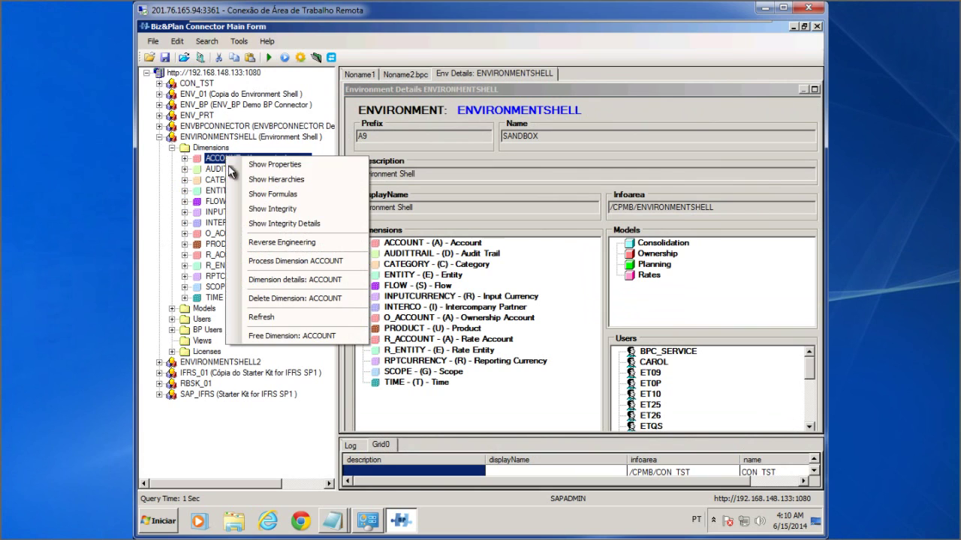
{"action": "left_click", "coordinate": [299, 285]}
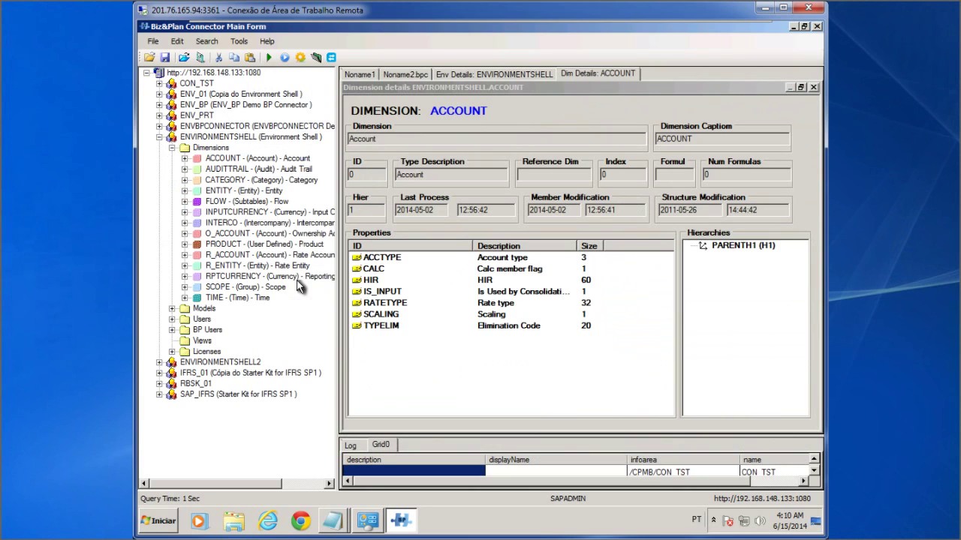
- Open the details of the Consolidation model
{"action": "left_click", "coordinate": [173, 148]}
{"action": "left_click", "coordinate": [220, 171]}
{"action": "right_click", "coordinate": [222, 175]}
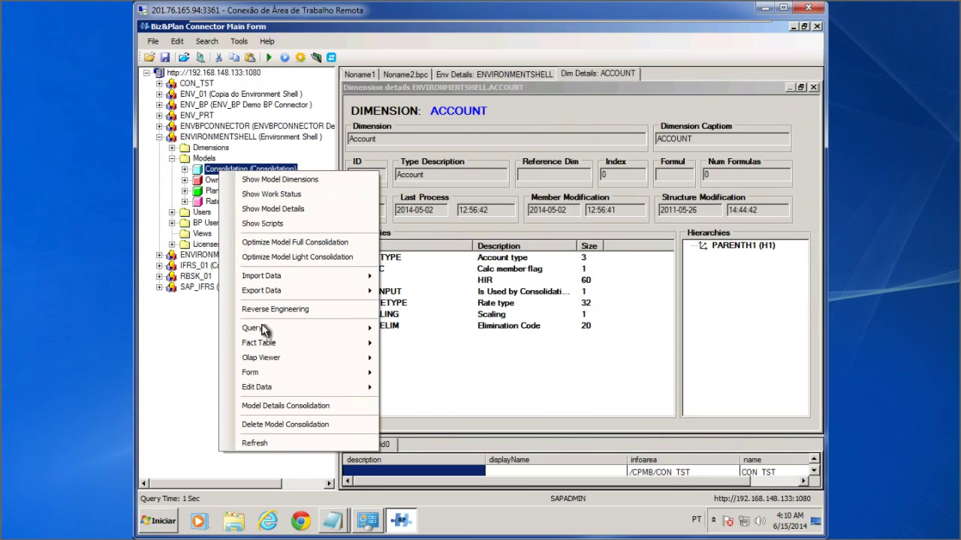
{"action": "left_click", "coordinate": [314, 407]}
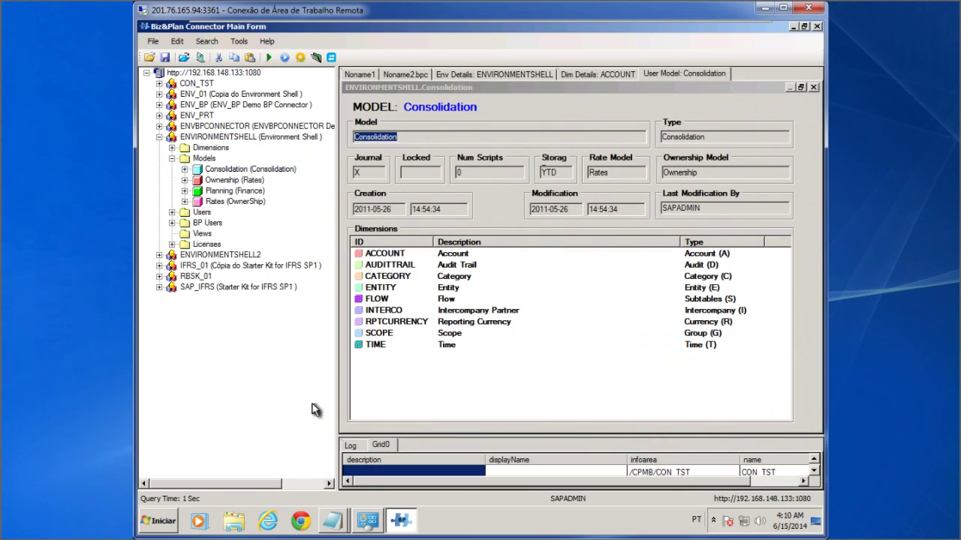